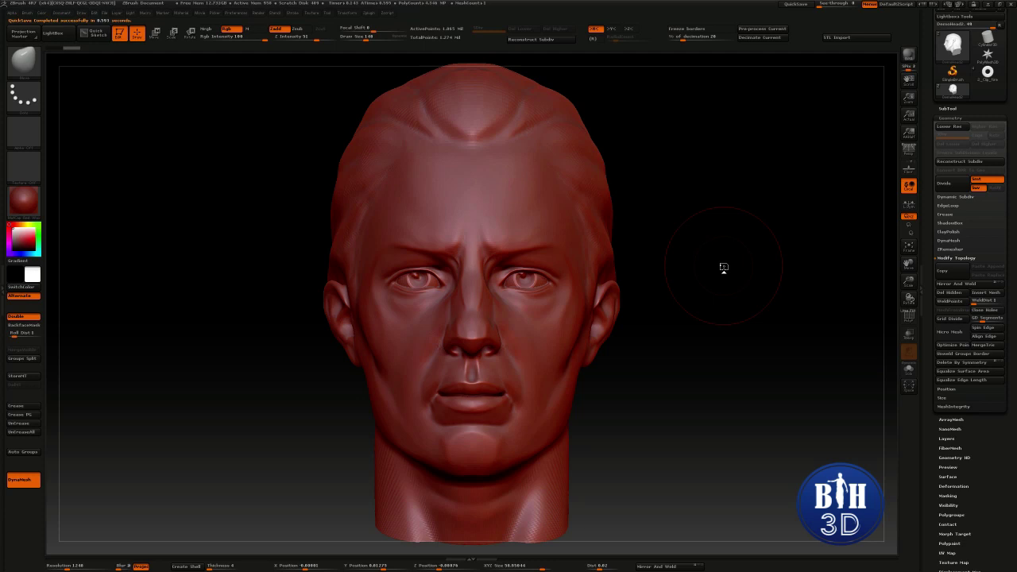
Compare the front view of the head with perspective distortion off and on.
drag(724, 262, 714, 320)
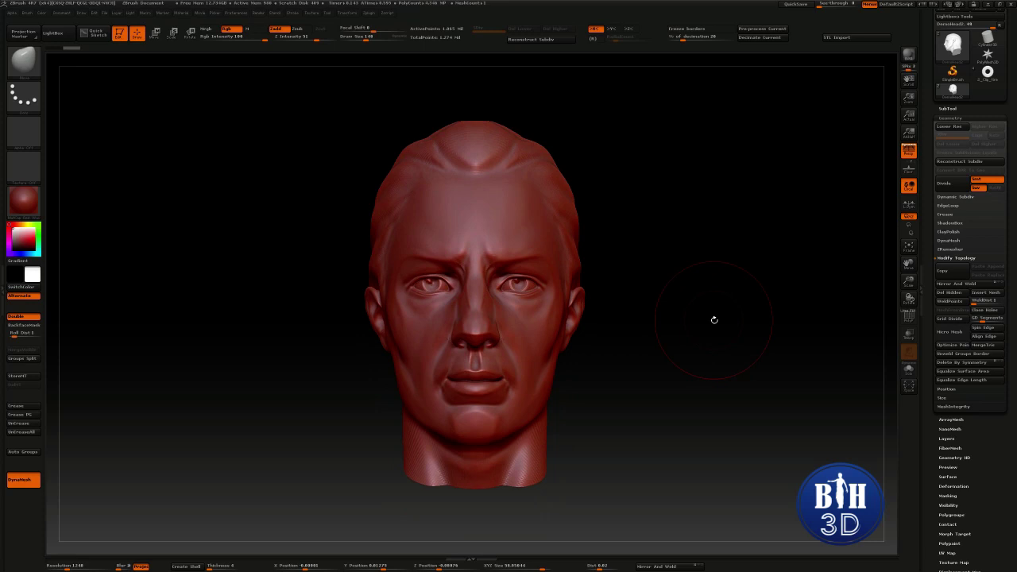
click(32, 69)
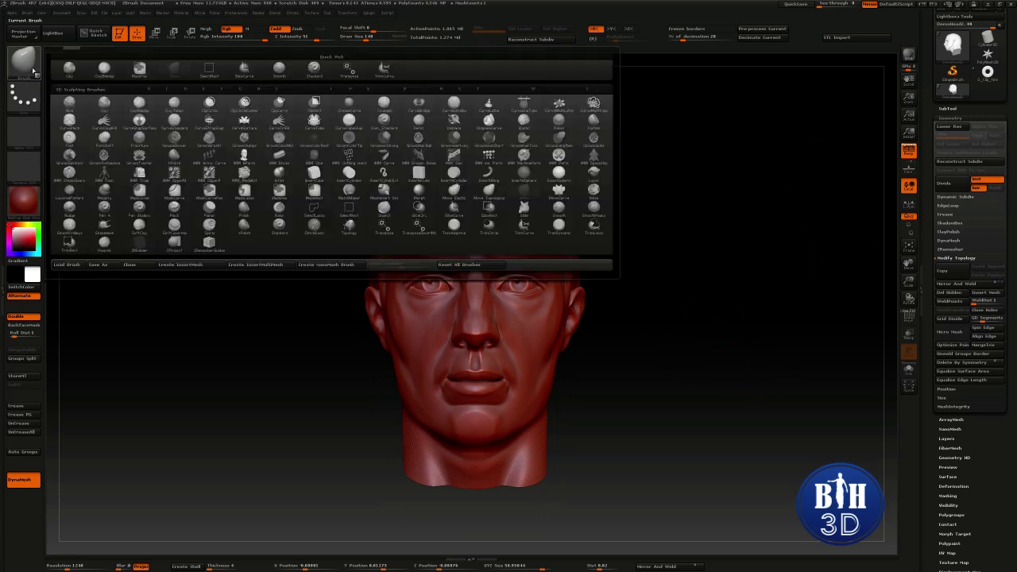
click(133, 141)
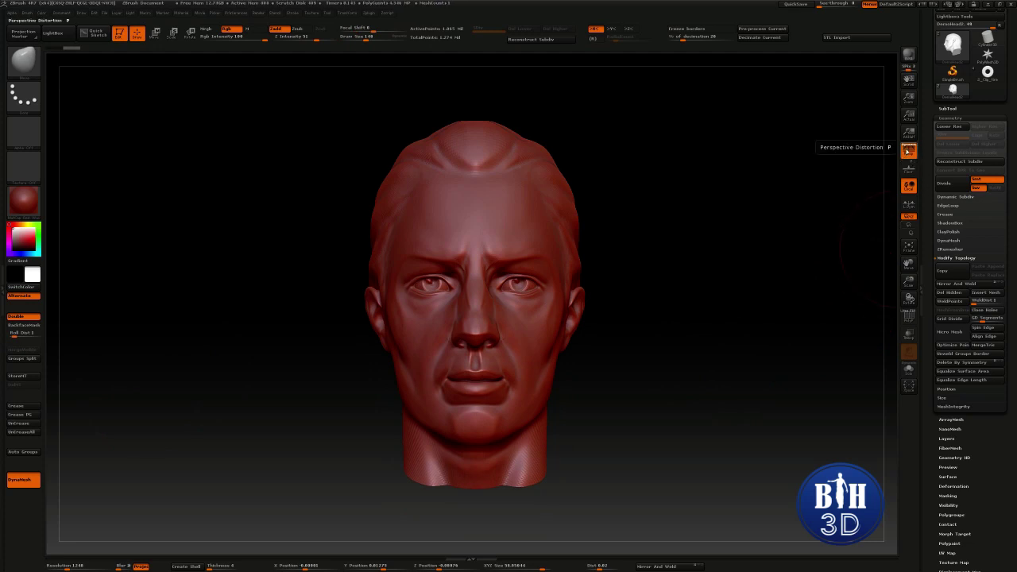
click(908, 150)
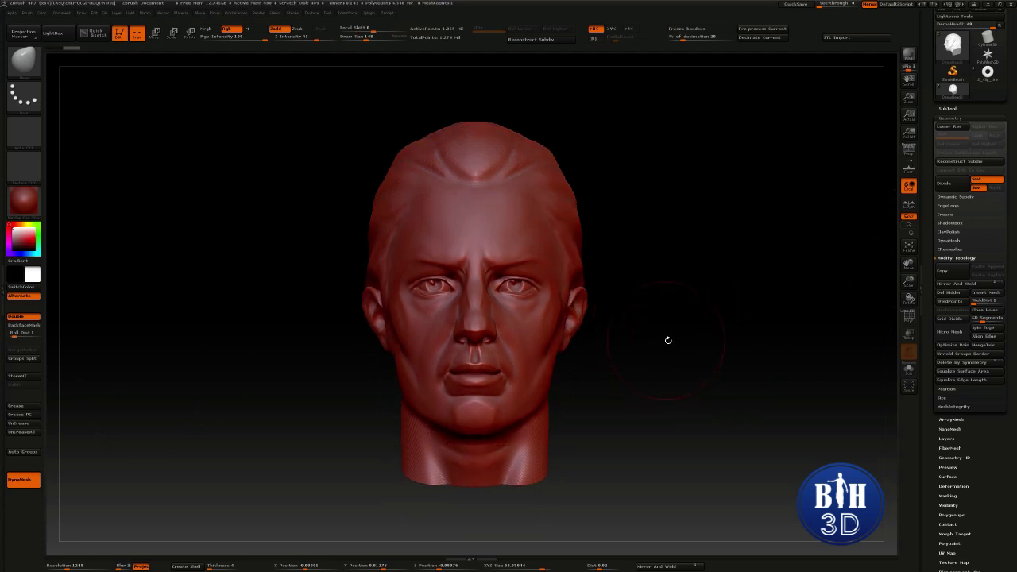
key(p)
Slice diagonally across the neck in side profile with perspective on and show the polyframe.
shift+drag(692, 390, 369, 496)
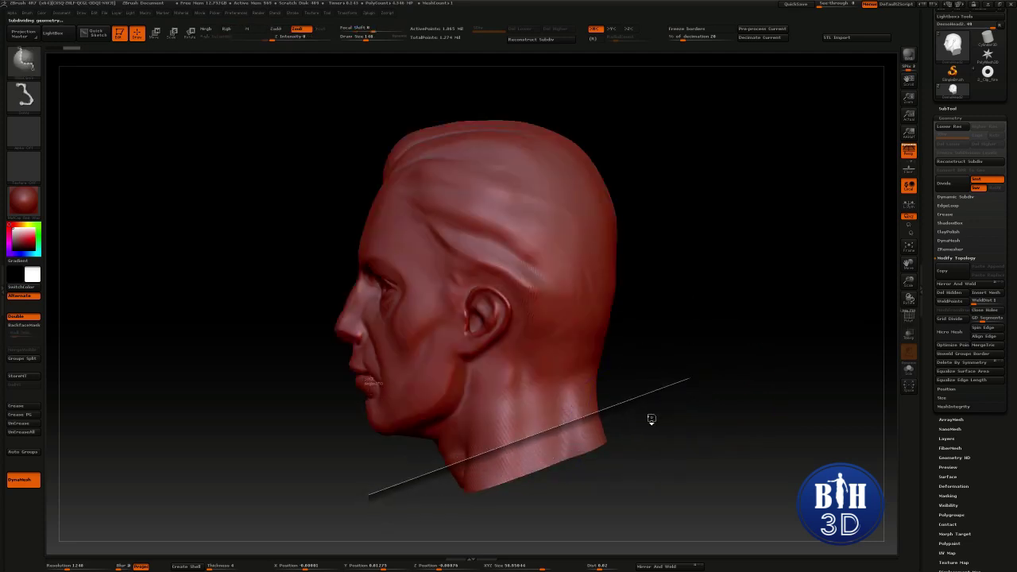
shift+drag(637, 418, 613, 344)
key(shift+f)
key(shift+d)
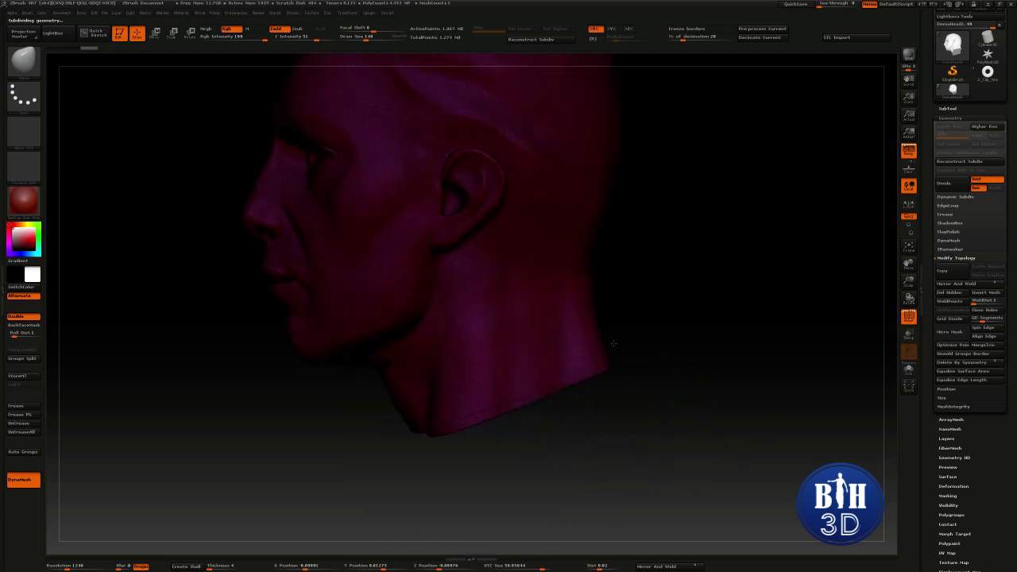
Slice across the neck above its base, hide the cut-off section and inspect the edge with perspective off.
mouse_move(656, 300)
ctrl+shift+mouse_down()
mouse_move(272, 404)
mouse_move(282, 434)
ctrl+shift+mouse_up()
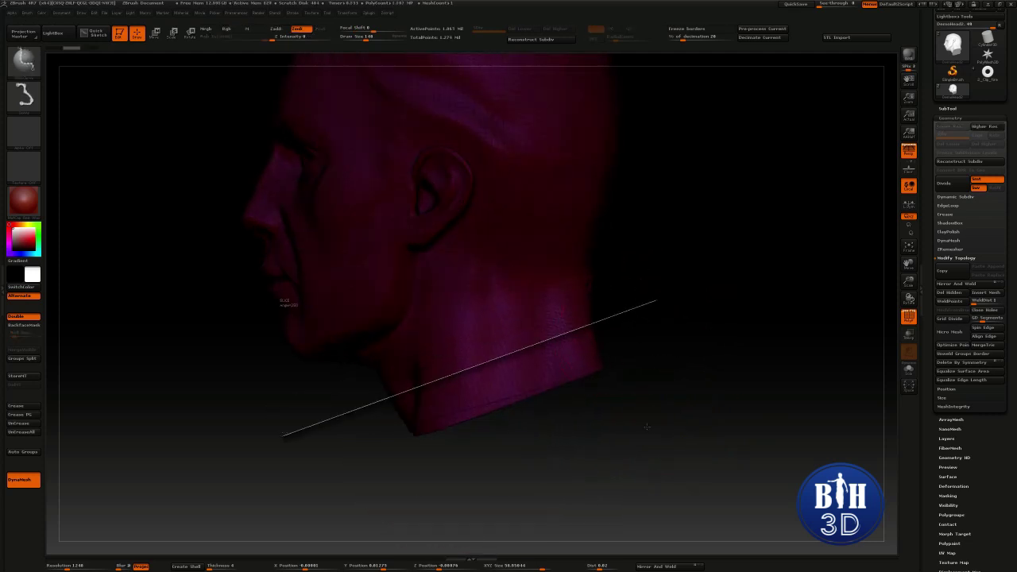
drag(577, 446, 621, 443)
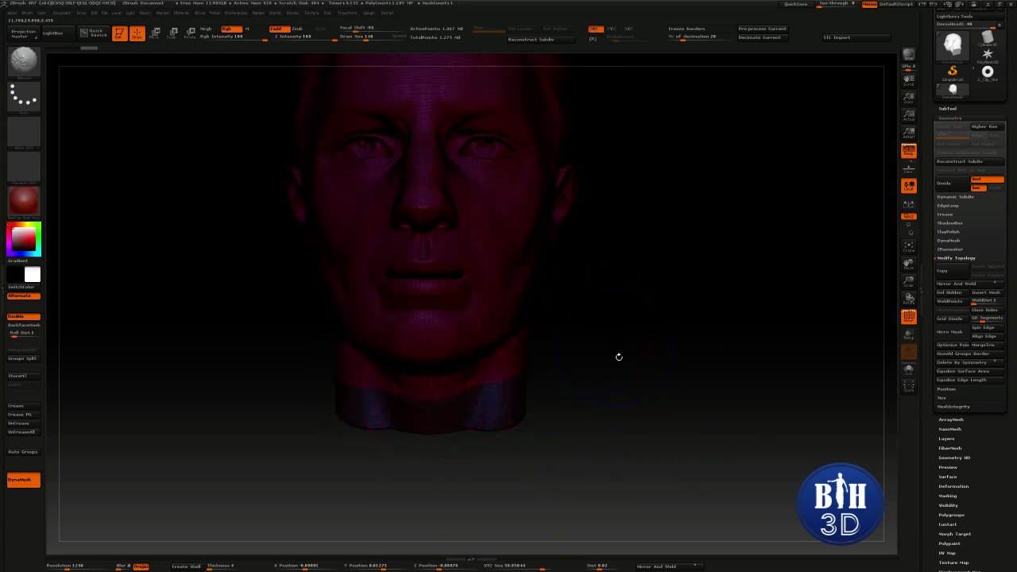
mouse_move(640, 336)
mouse_down()
mouse_move(653, 346)
mouse_move(718, 333)
mouse_move(680, 371)
mouse_move(727, 423)
mouse_move(736, 366)
mouse_move(730, 455)
mouse_move(628, 449)
mouse_move(677, 413)
mouse_move(703, 414)
mouse_up()
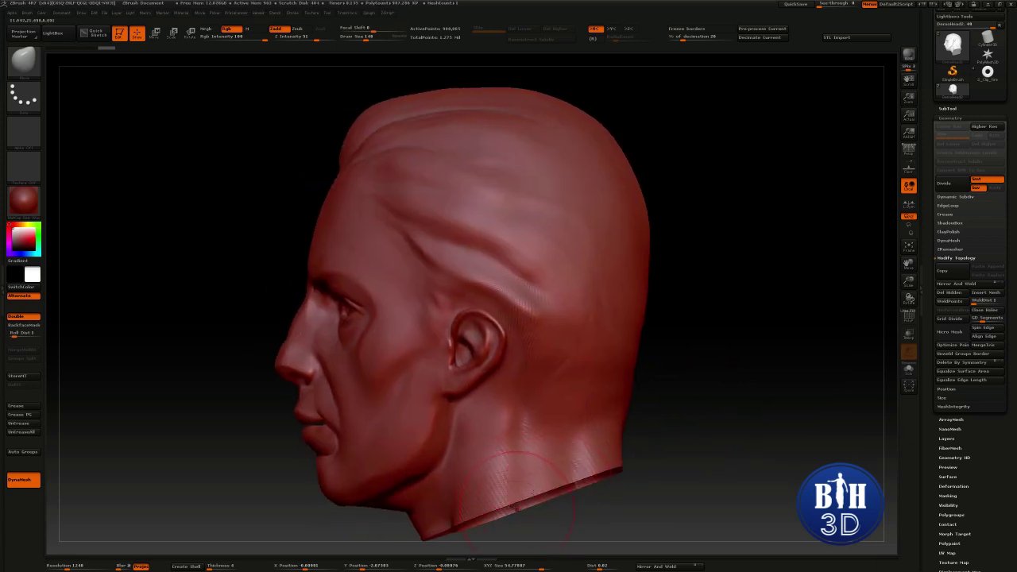
drag(667, 456, 676, 435)
mouse_move(720, 409)
mouse_down()
mouse_move(745, 409)
mouse_move(691, 408)
mouse_move(740, 423)
mouse_up()
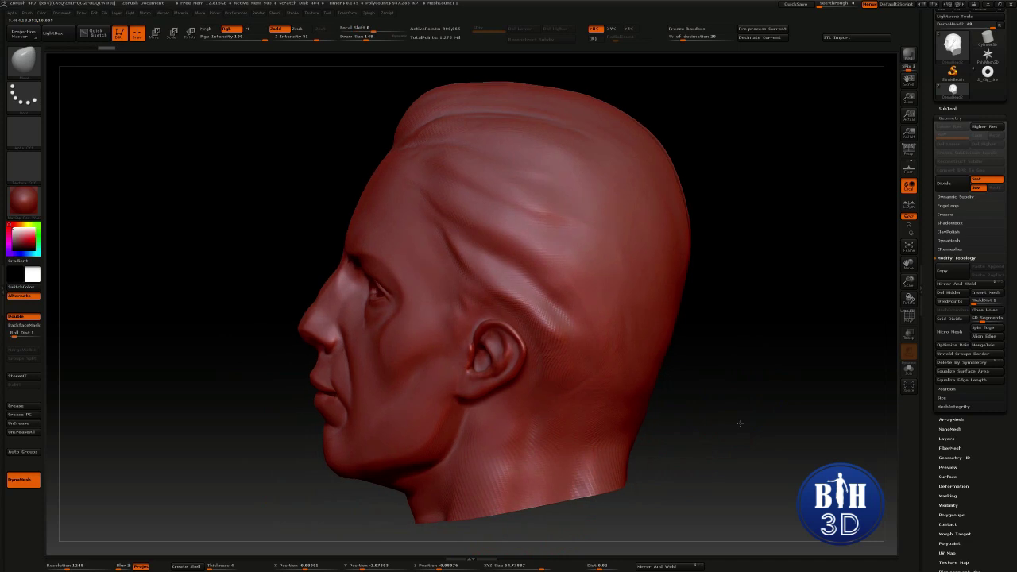
drag(732, 429, 724, 437)
Undo the neck slice and the hiding of its lower section, checking the polyframe.
key(ctrl+z)
key(ctrl+z)
key(shift+f)
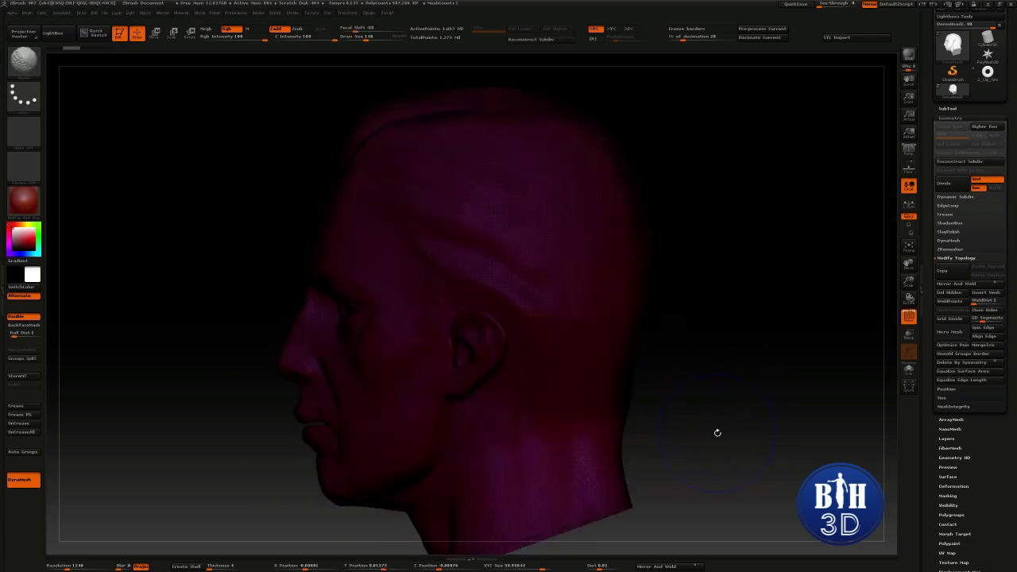
key(shift+f)
Try a slanted slice across the lower neck with perspective off and check the polygroups in the polyframe.
key(ctrl+shift+z)
ctrl+shift+drag(715, 302, 267, 467)
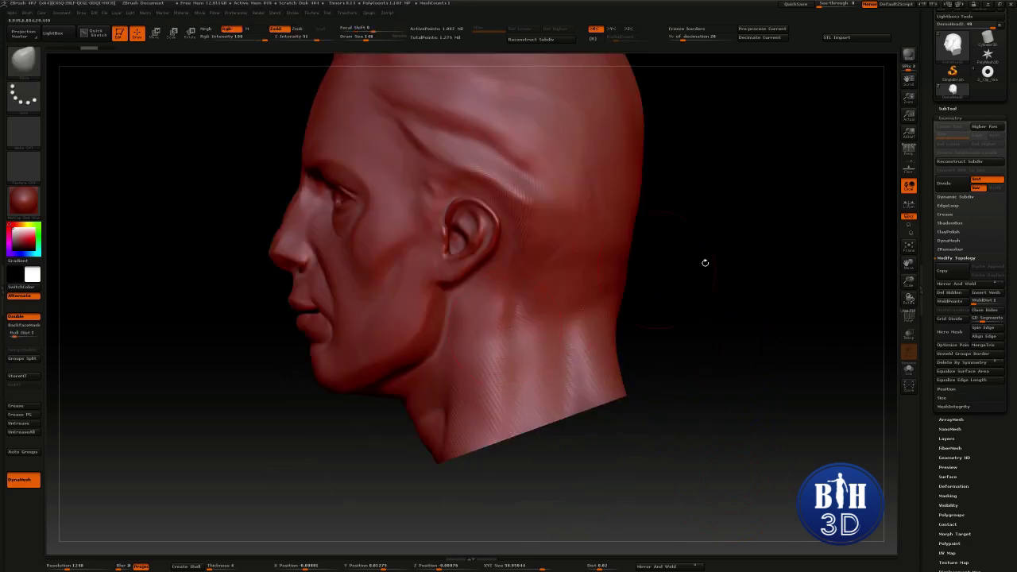
key(shift+f)
key(shift+f)
Slice the neck parallel to its base with perspective off, isolate the head portion, and undo the cut.
ctrl+shift+drag(722, 291, 318, 469)
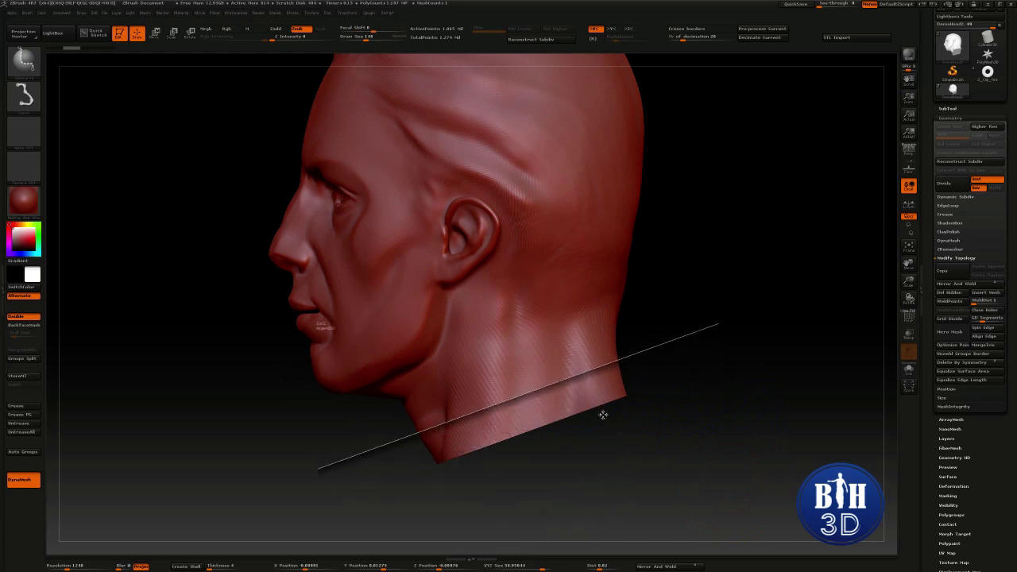
key(shift+f)
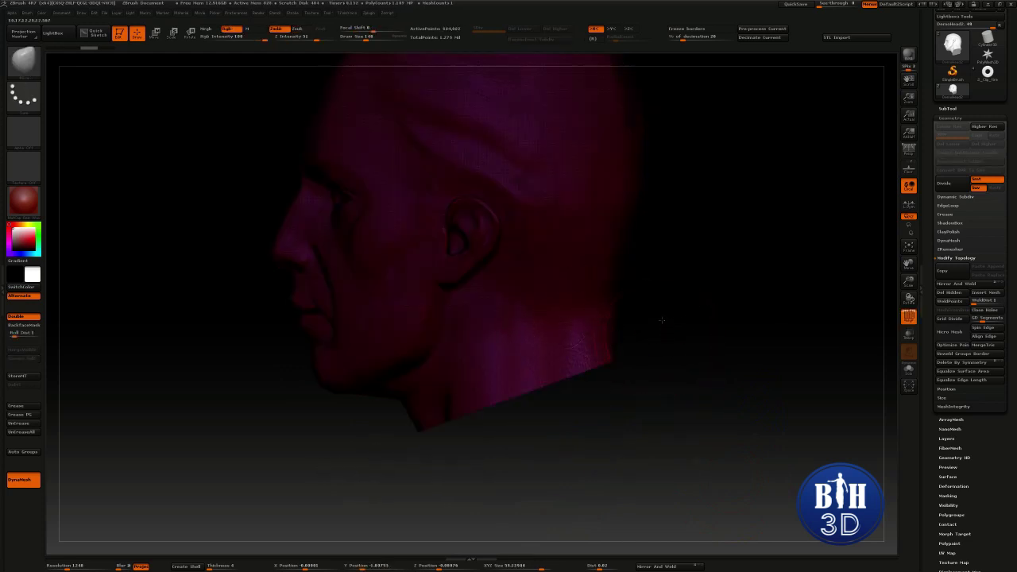
key(ctrl+z)
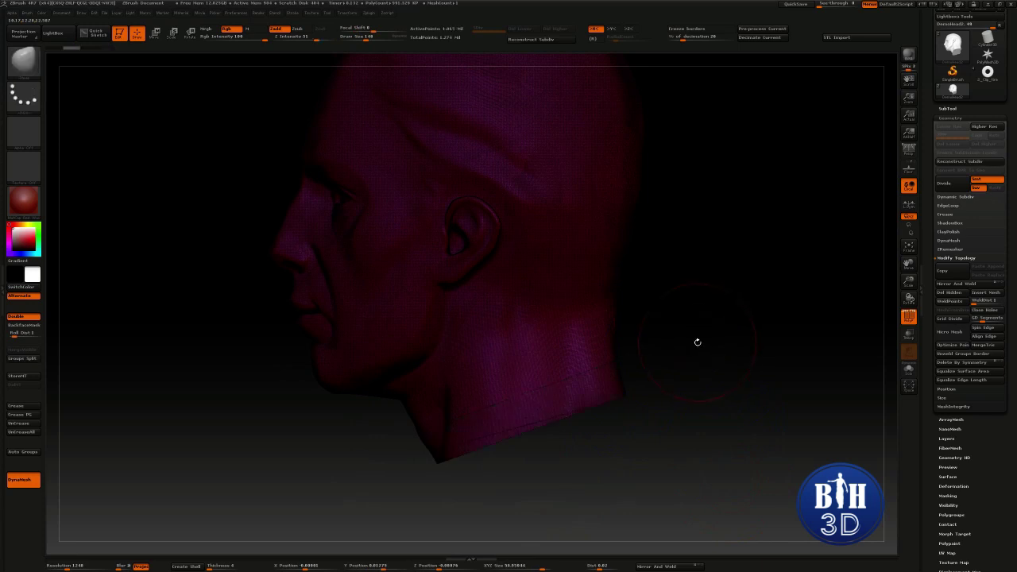
Slice the neck with perspective on, hide the lower section to check the cut with perspective off, and undo it.
ctrl+shift+drag(693, 350, 336, 482)
key(shift+f)
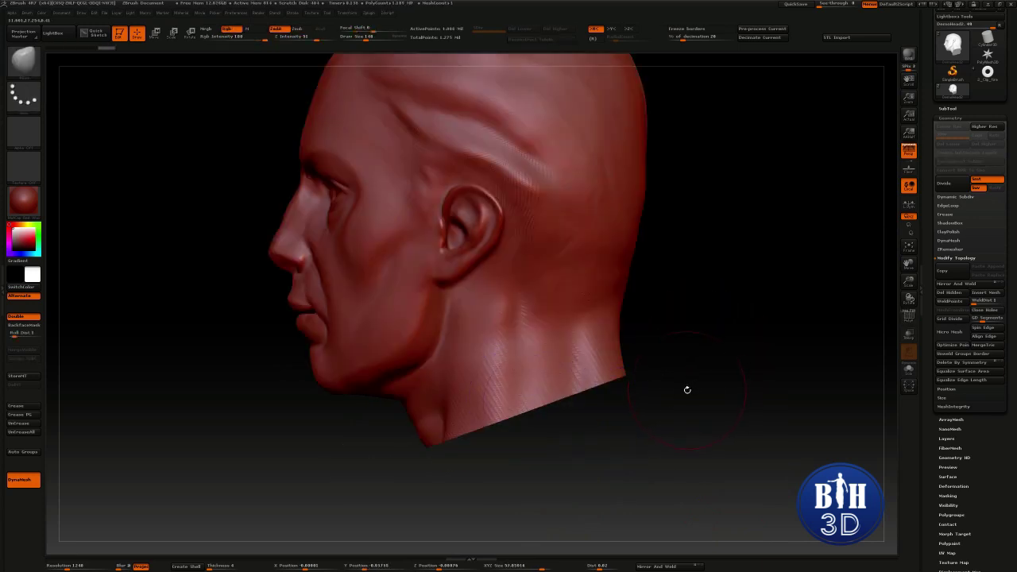
key(p)
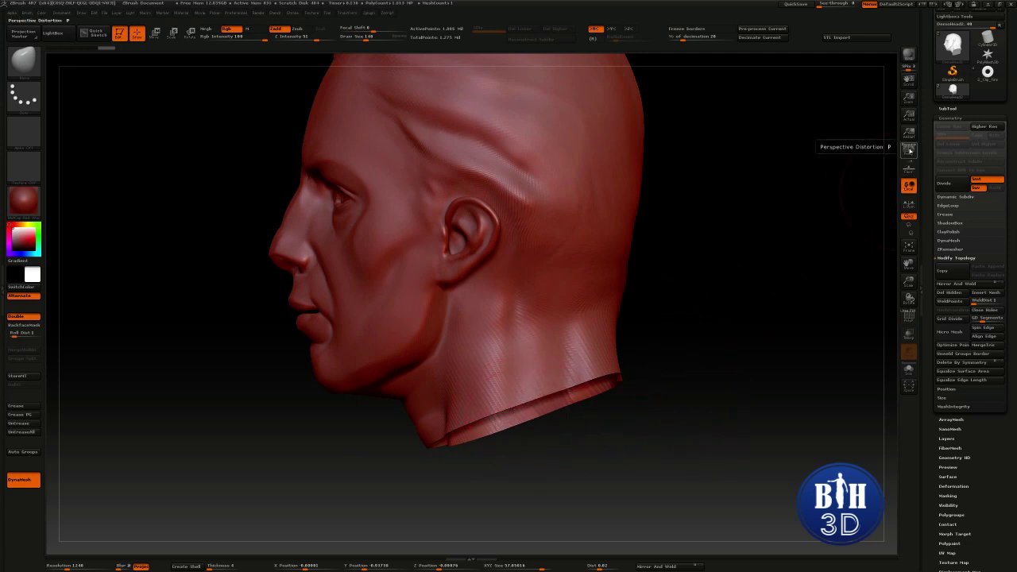
key(ctrl+z)
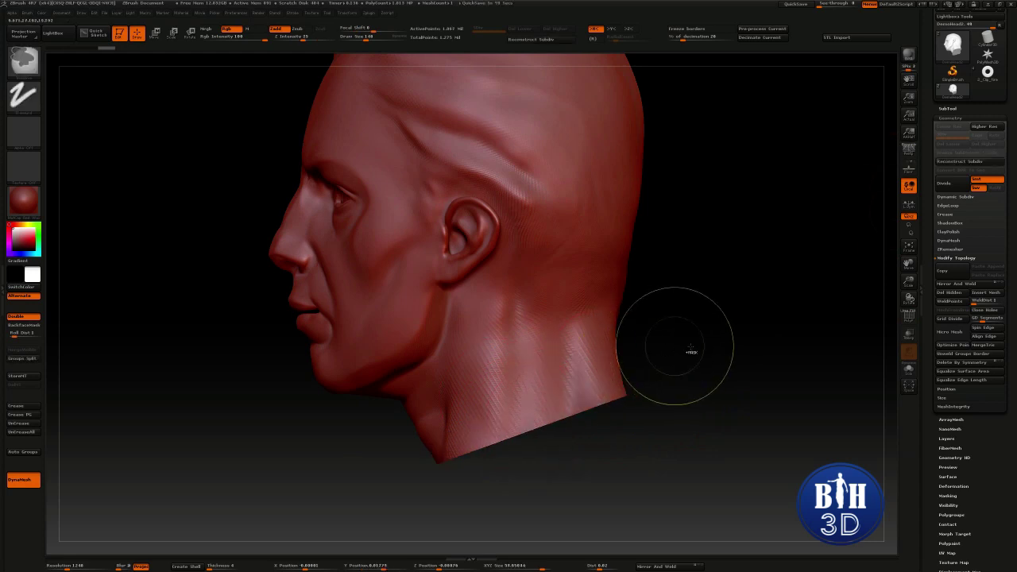
Check the restored head's polyframe and frame the whole head from the front.
key(shift+f)
key(shift+f)
drag(723, 370, 630, 374)
key(f)
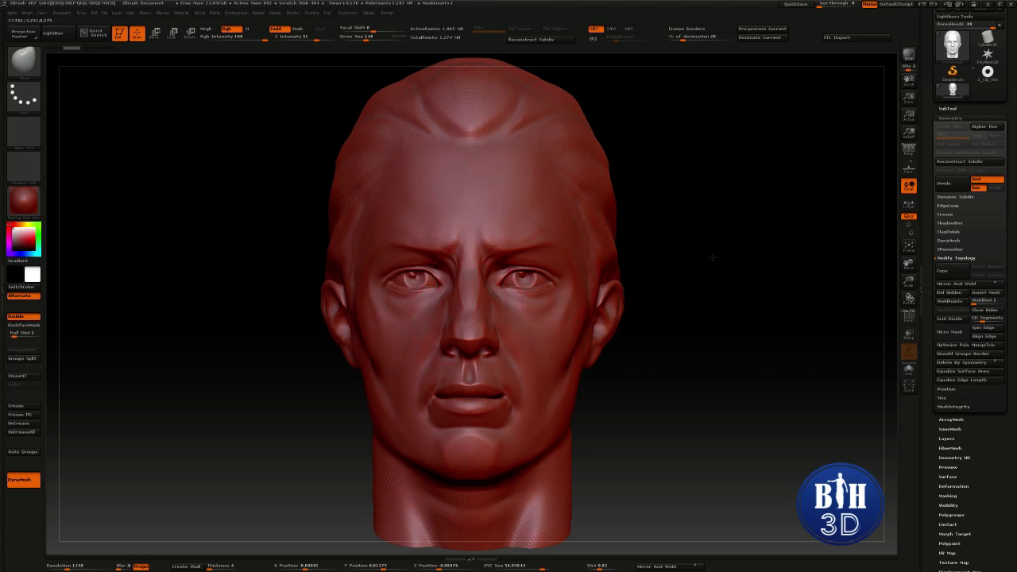
mouse_move(688, 249)
mouse_down()
mouse_move(602, 188)
mouse_move(708, 221)
mouse_up()
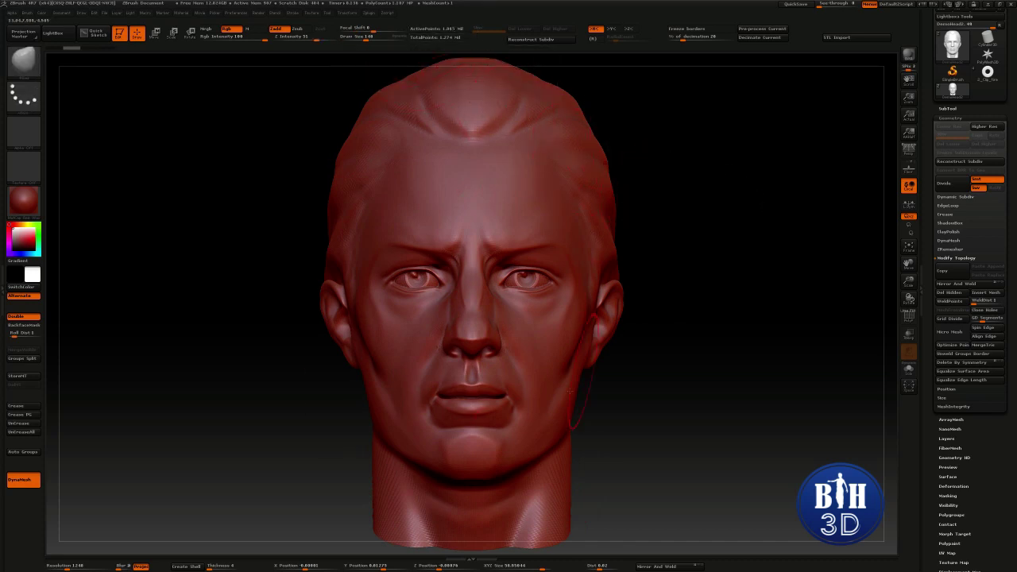
Check the head's polyframe and subdivide the mesh for a higher polygon density.
key(shift+f)
key(shift+f)
key(ctrl+d)
key(shift+d)
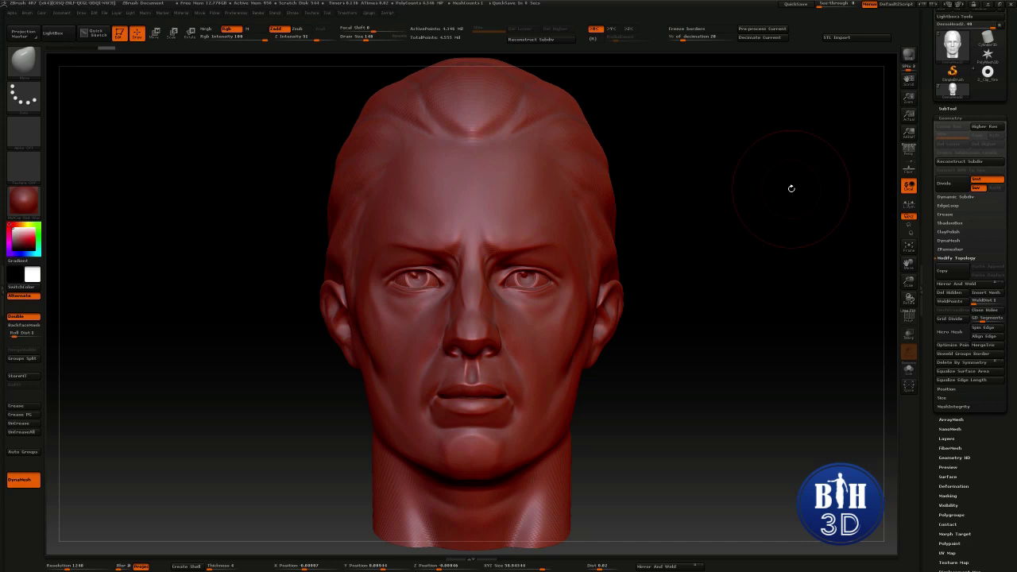
Paint a large square mask over the middle of the forehead and clear it.
mouse_move(649, 206)
mouse_down()
mouse_move(703, 256)
mouse_move(695, 294)
mouse_move(704, 324)
mouse_move(619, 357)
mouse_up()
alt+drag(690, 163, 679, 213)
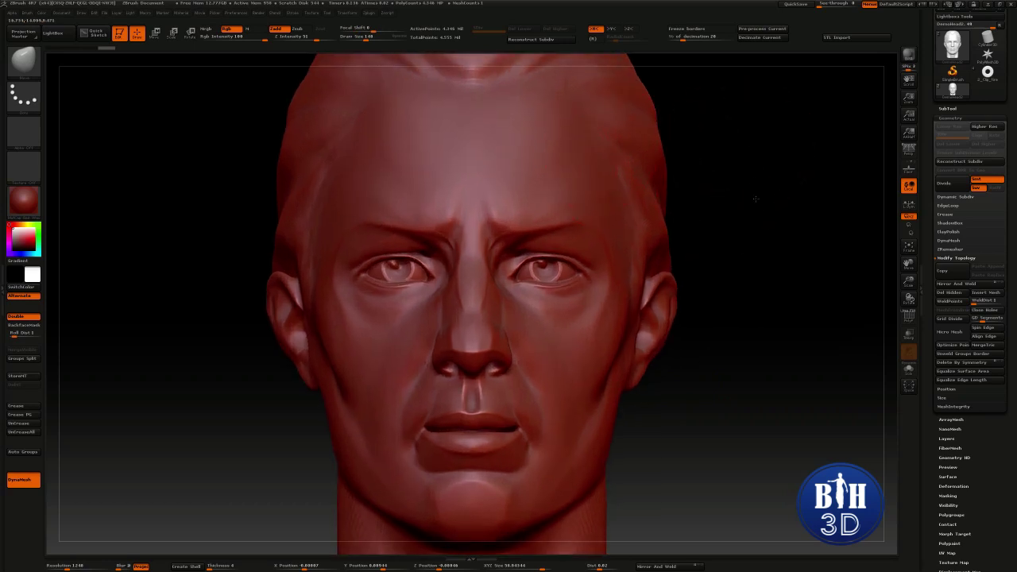
alt+drag(754, 200, 759, 251)
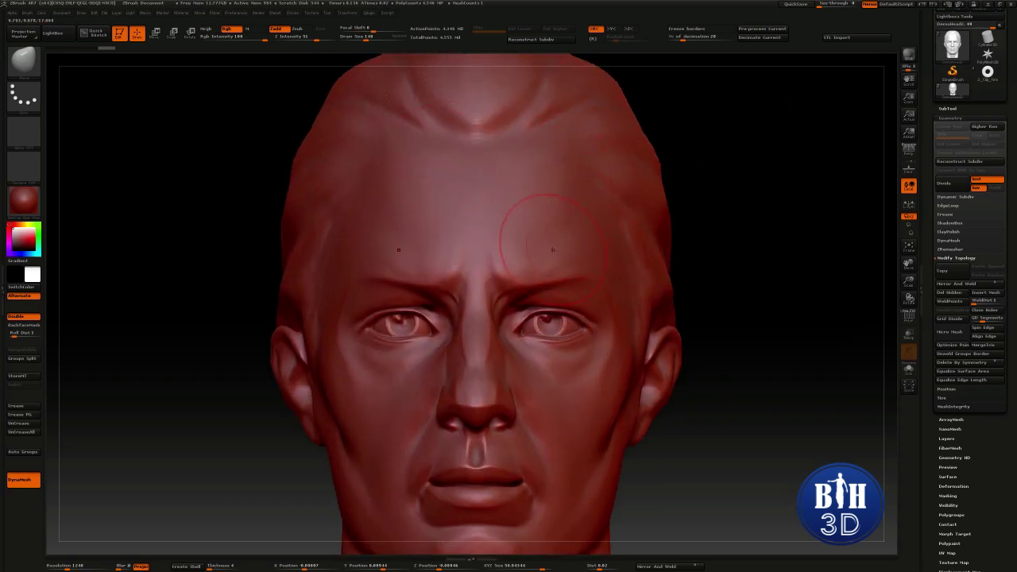
key(shift+f)
ctrl+right_drag(562, 272, 540, 338)
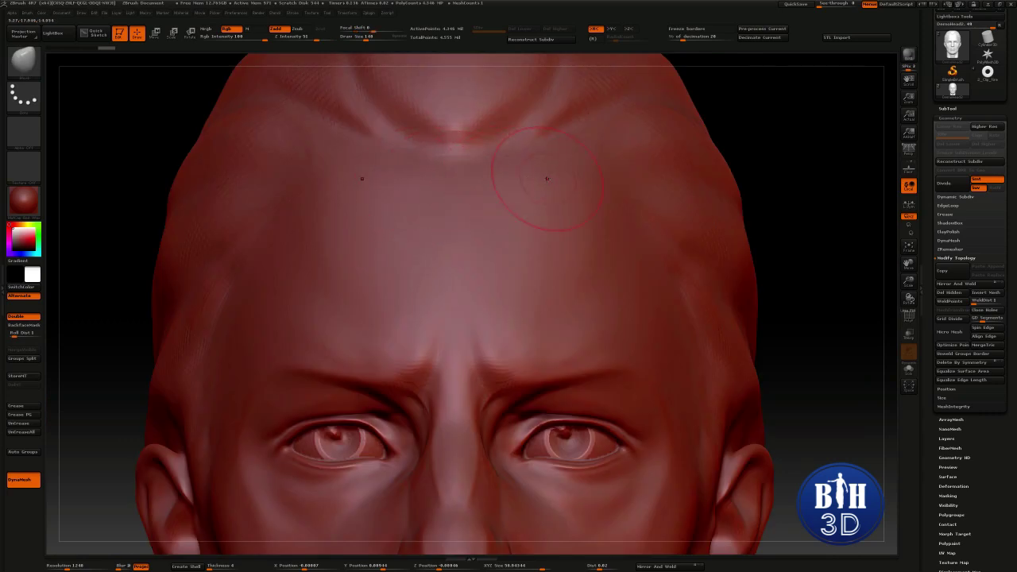
mouse_move(404, 193)
ctrl+mouse_down()
mouse_move(534, 193)
mouse_move(539, 309)
mouse_move(488, 244)
ctrl+mouse_up()
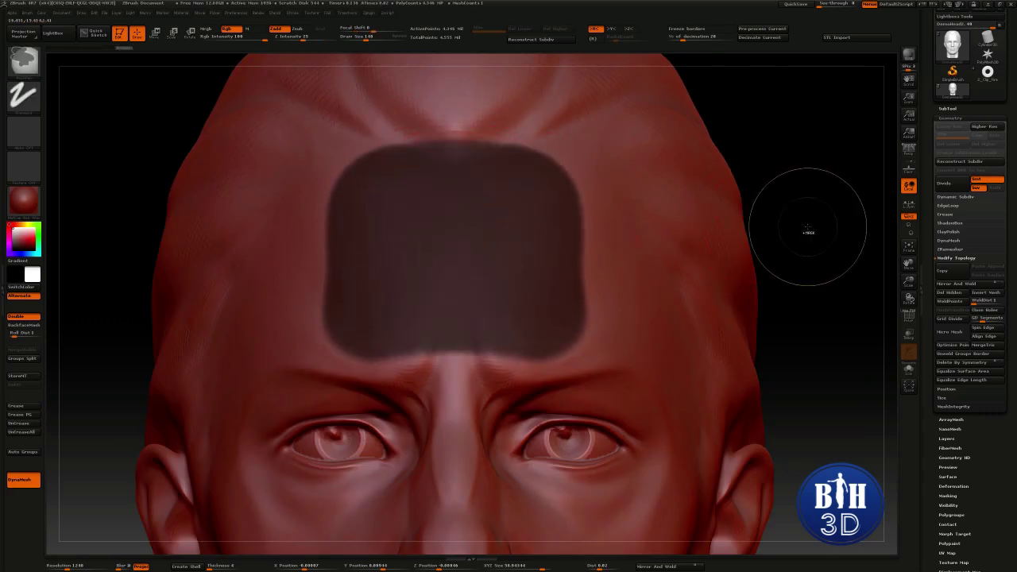
ctrl+drag(807, 225, 808, 184)
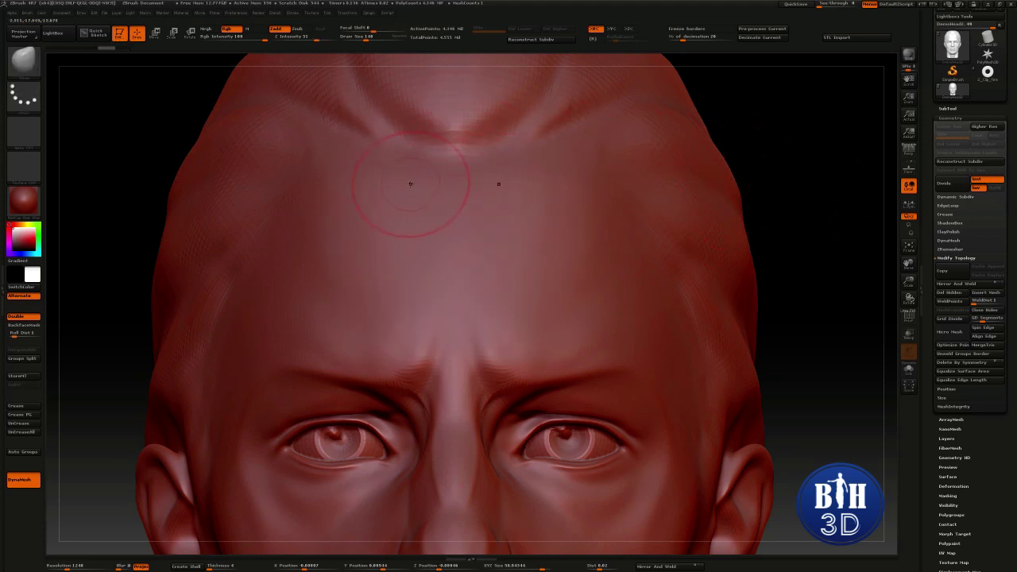
Shrink the masking brush and paint a square outline divided into a three-by-three grid on the forehead.
key(ctrl)
key(bracketleft)
key(bracketleft)
key(bracketleft)
key(bracketleft)
key(shift+f)
key(shift+f)
mouse_move(478, 188)
mouse_down()
mouse_move(526, 189)
mouse_move(541, 321)
mouse_move(455, 331)
mouse_up()
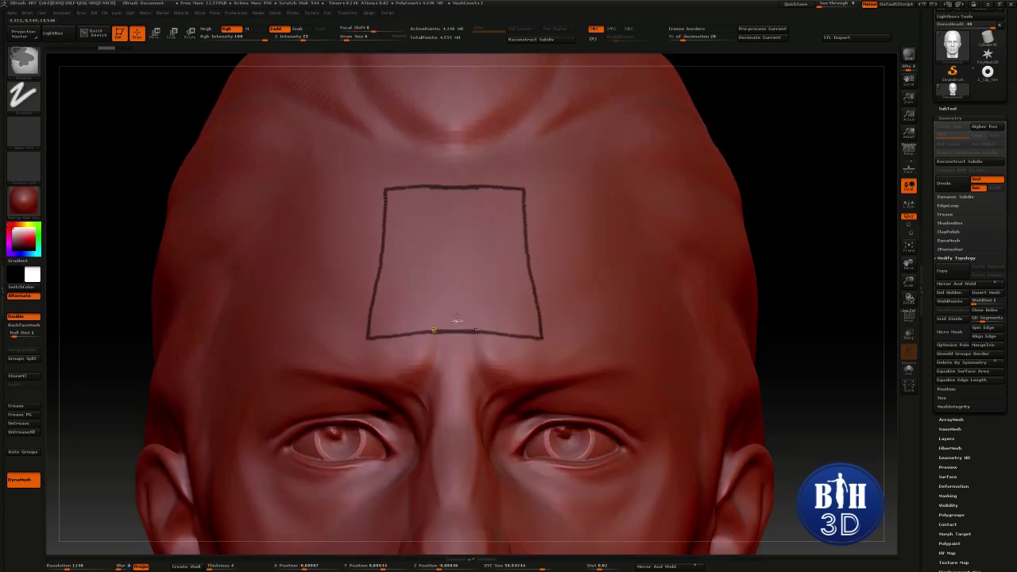
ctrl+drag(482, 188, 481, 329)
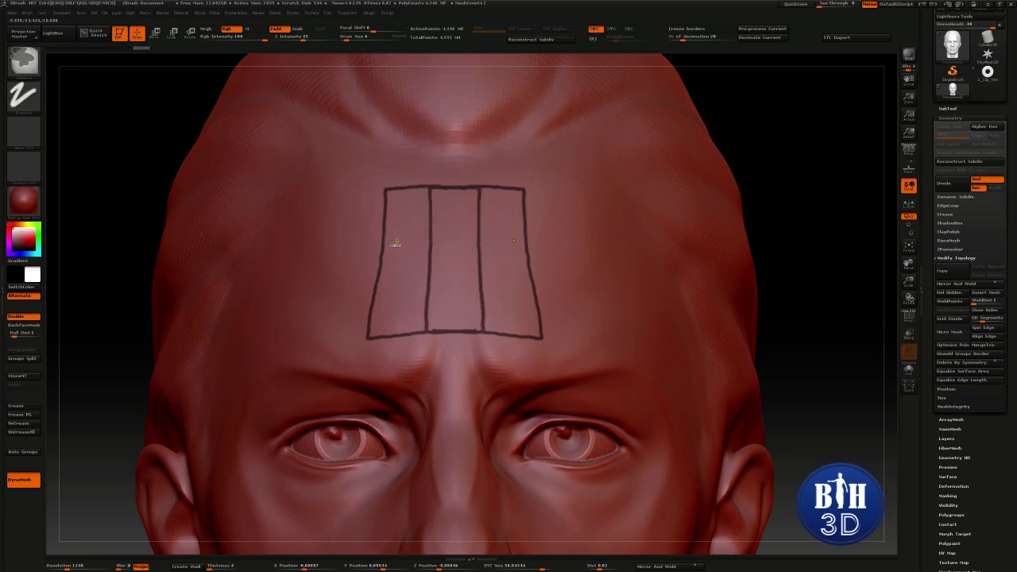
ctrl+drag(384, 227, 454, 227)
ctrl+drag(373, 279, 454, 280)
Inspect the forehead grid in profile, clear the mask and frame the whole head from the front.
drag(494, 213, 582, 312)
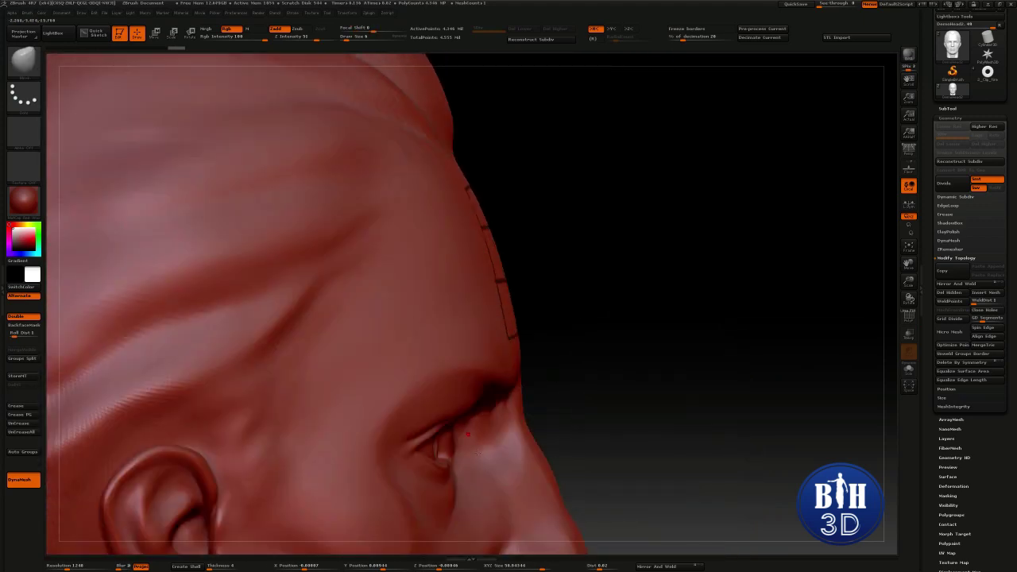
key(f)
drag(700, 282, 786, 194)
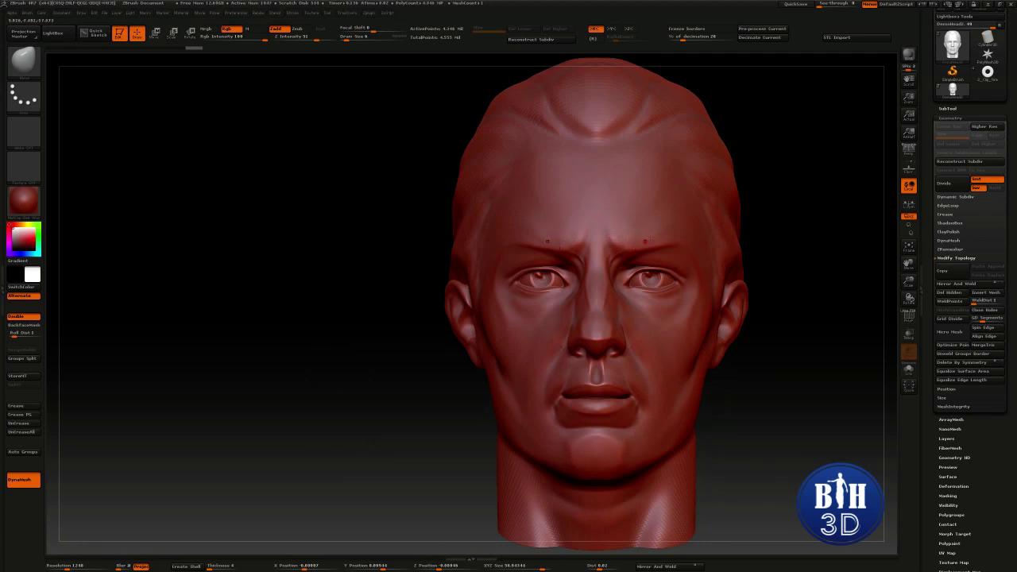
key(f)
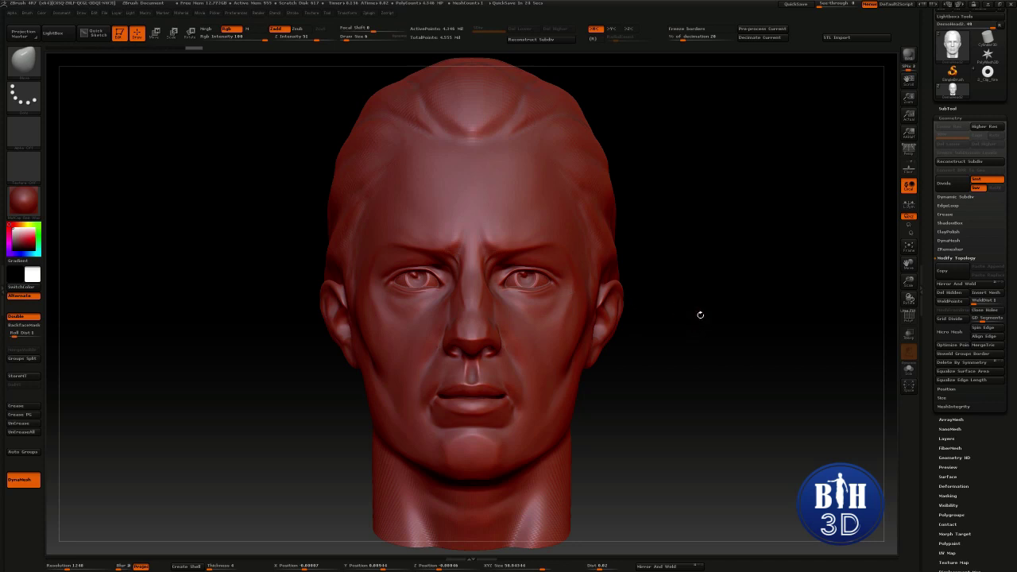
Open the Decimation Master plugin's options to examine its pre-process and decimation settings.
click(350, 13)
click(369, 13)
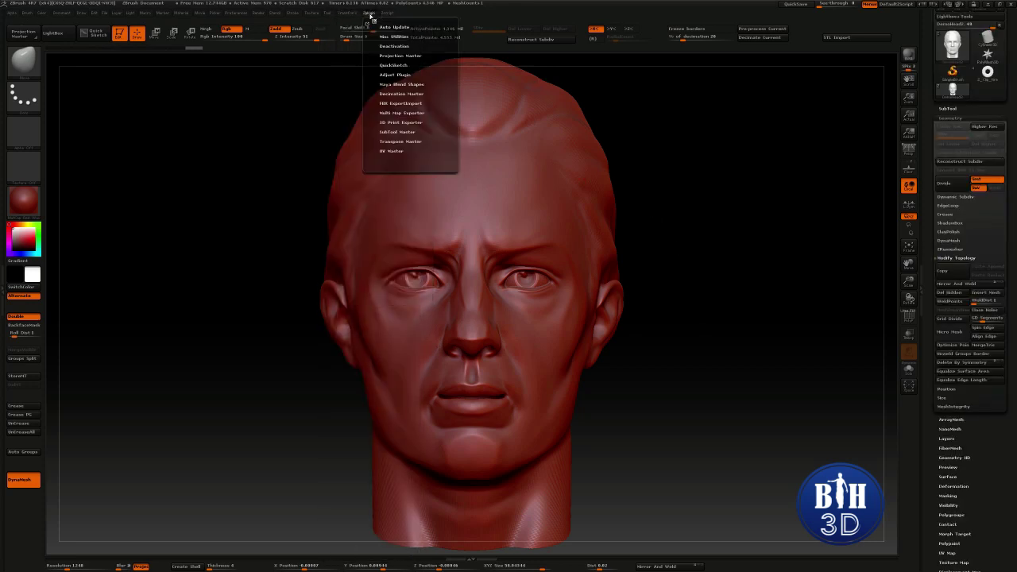
click(400, 93)
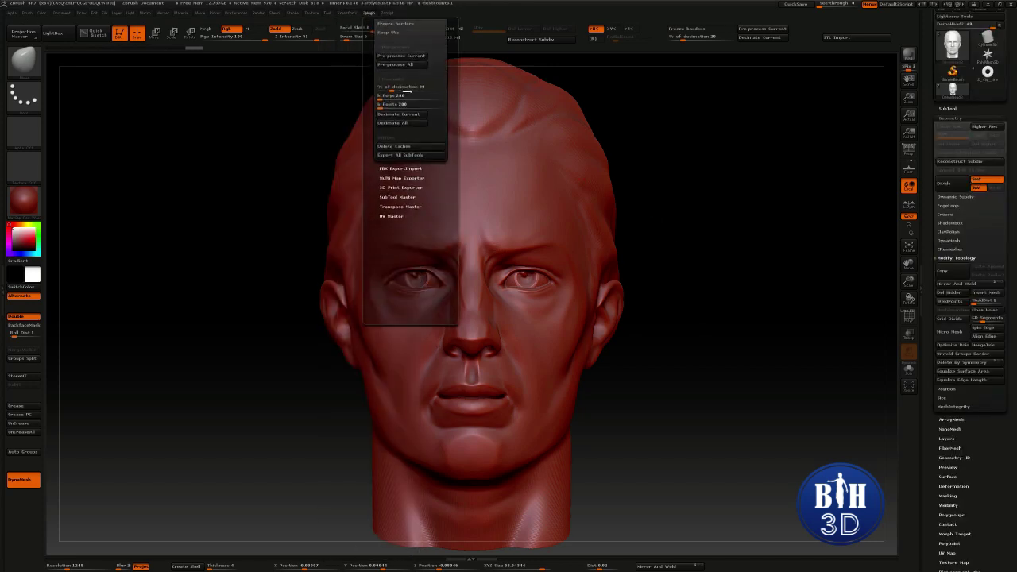
mouse_move(453, 65)
mouse_down()
mouse_move(455, 103)
mouse_move(459, 53)
mouse_up()
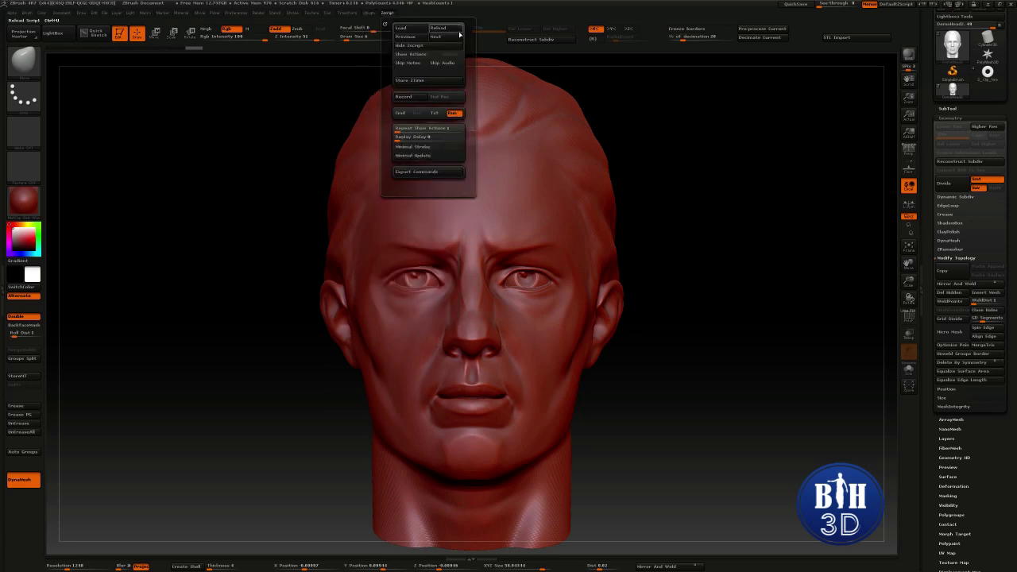
mouse_move(370, 13)
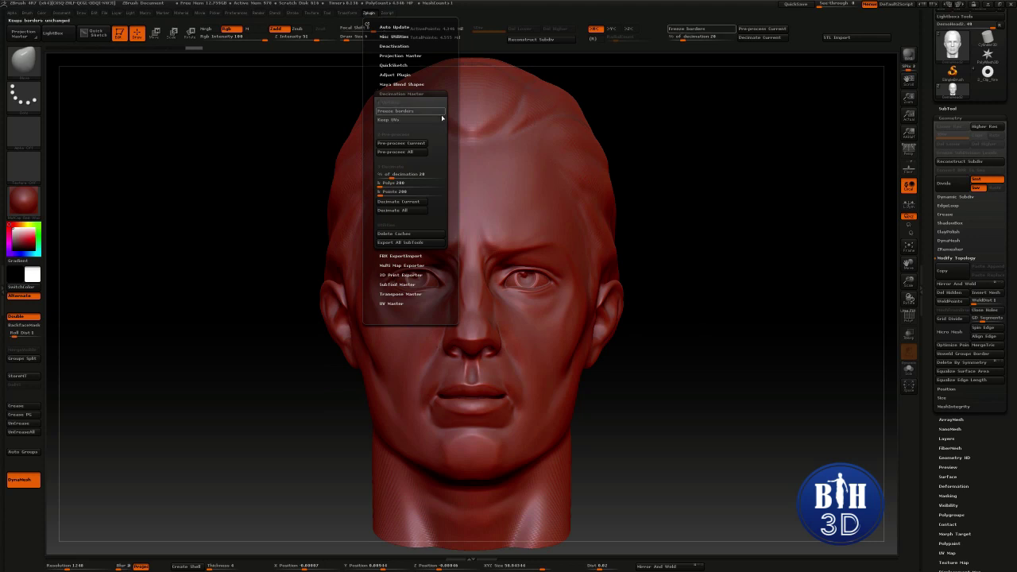
Turn on Freeze borders in the Decimation Master options.
scroll(456, 95, down, 5)
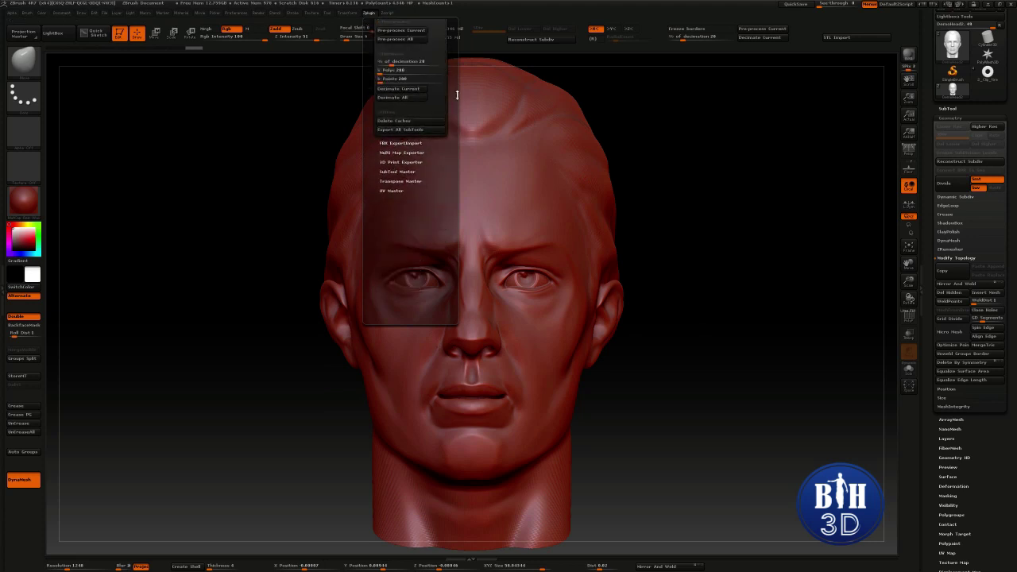
scroll(457, 87, up, 5)
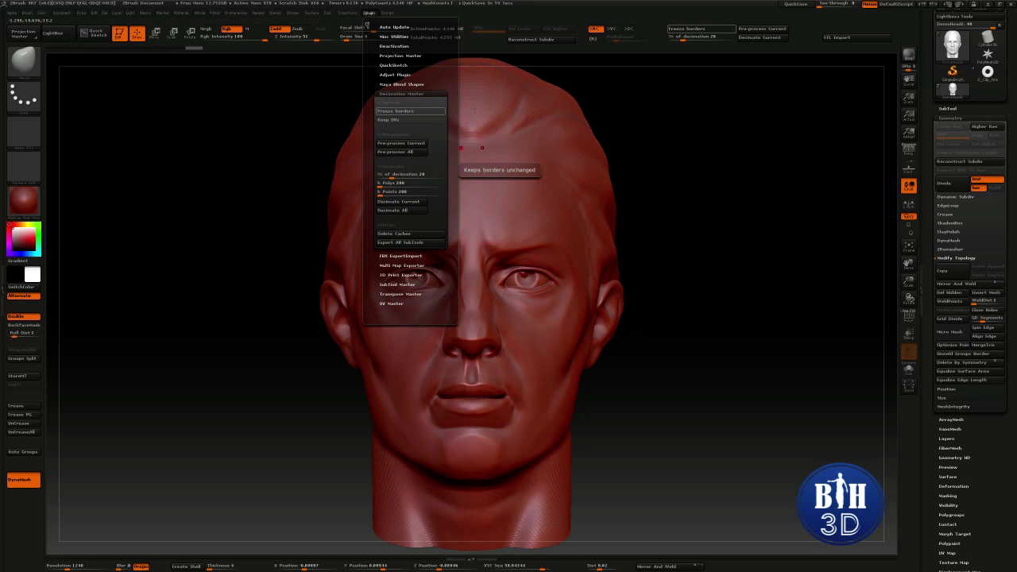
drag(715, 228, 618, 257)
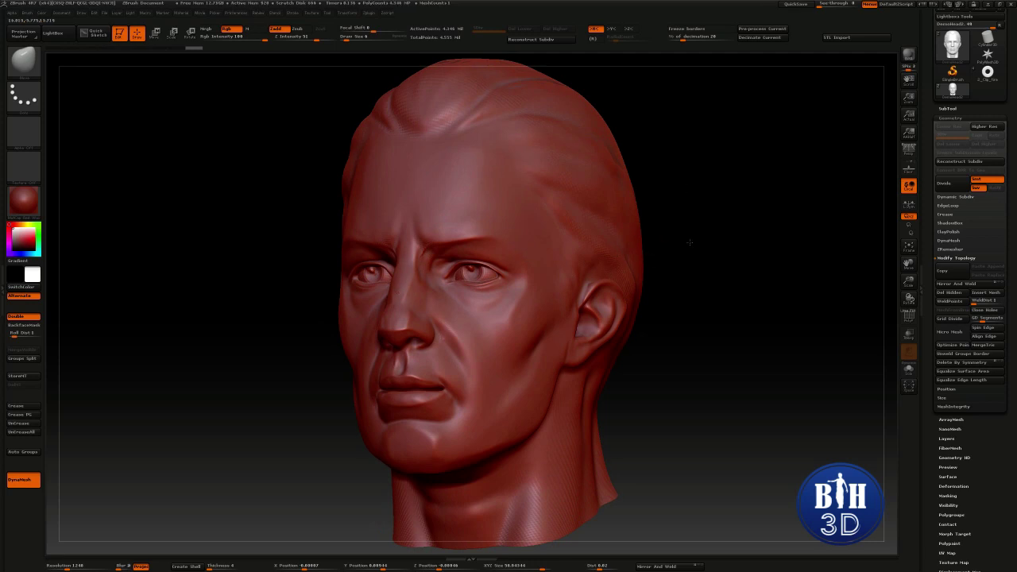
drag(649, 255, 699, 243)
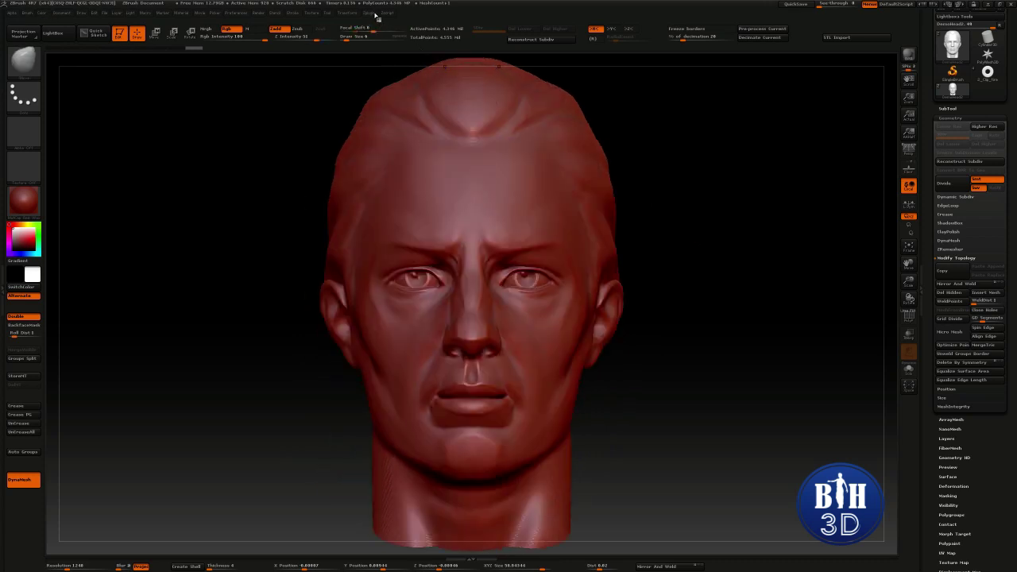
click(369, 13)
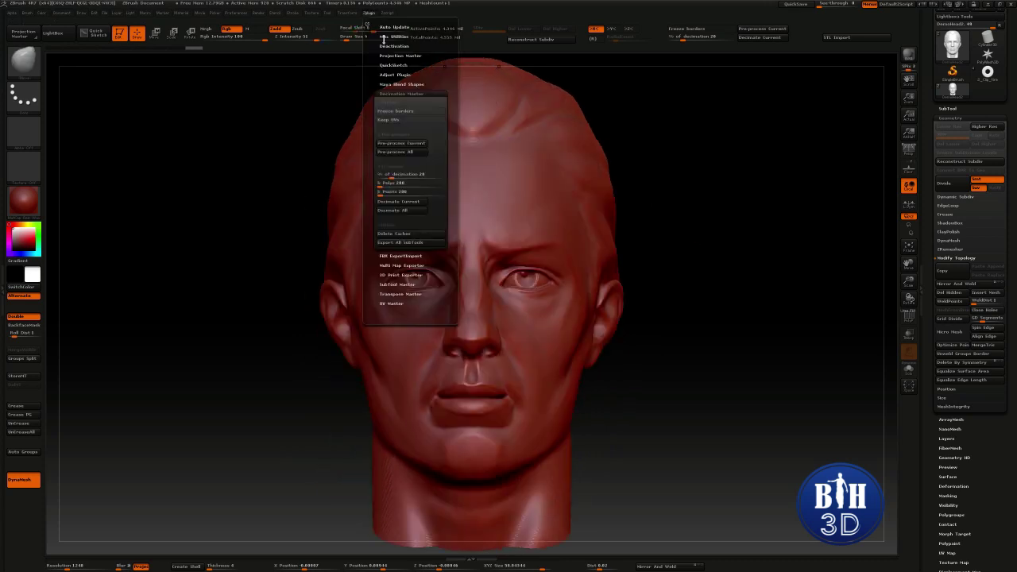
click(421, 114)
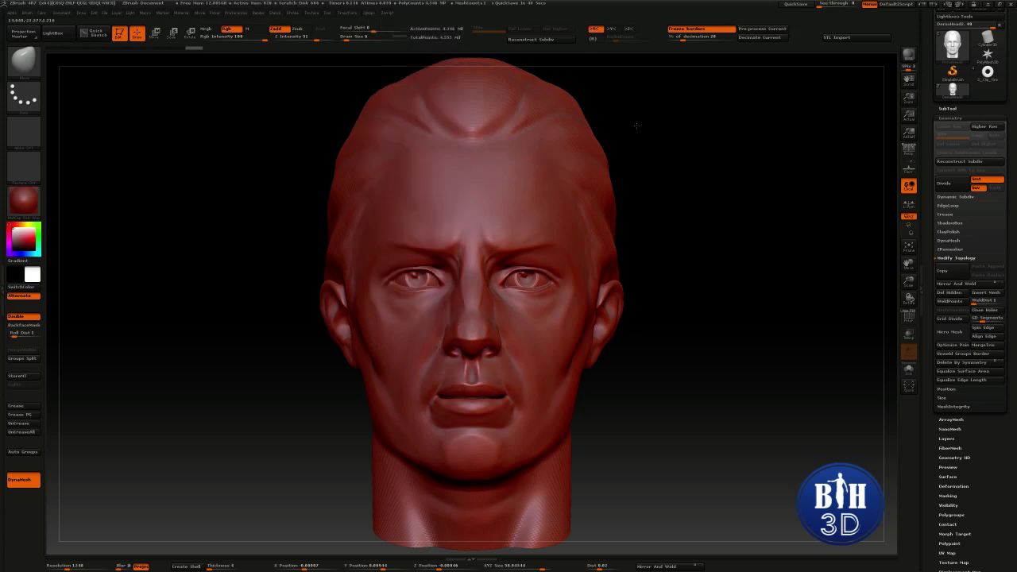
Paint a square mask outline on the forehead, inspect it in profile, then clear it and frame the head.
mouse_move(635, 124)
alt+mouse_down()
mouse_move(648, 141)
mouse_move(643, 178)
alt+mouse_up()
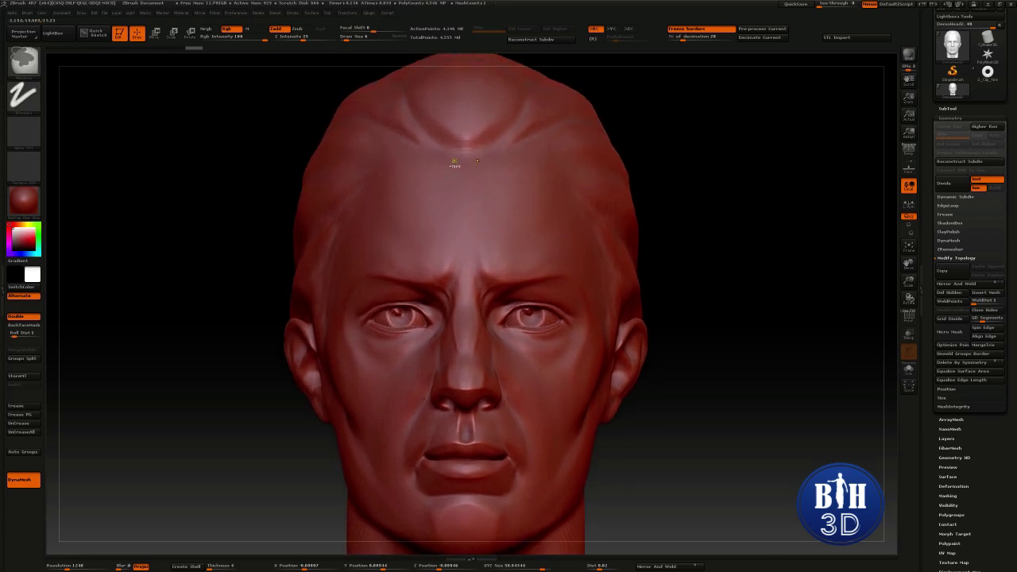
mouse_move(454, 162)
ctrl+mouse_down()
mouse_move(521, 167)
mouse_move(522, 267)
mouse_move(467, 276)
ctrl+mouse_up()
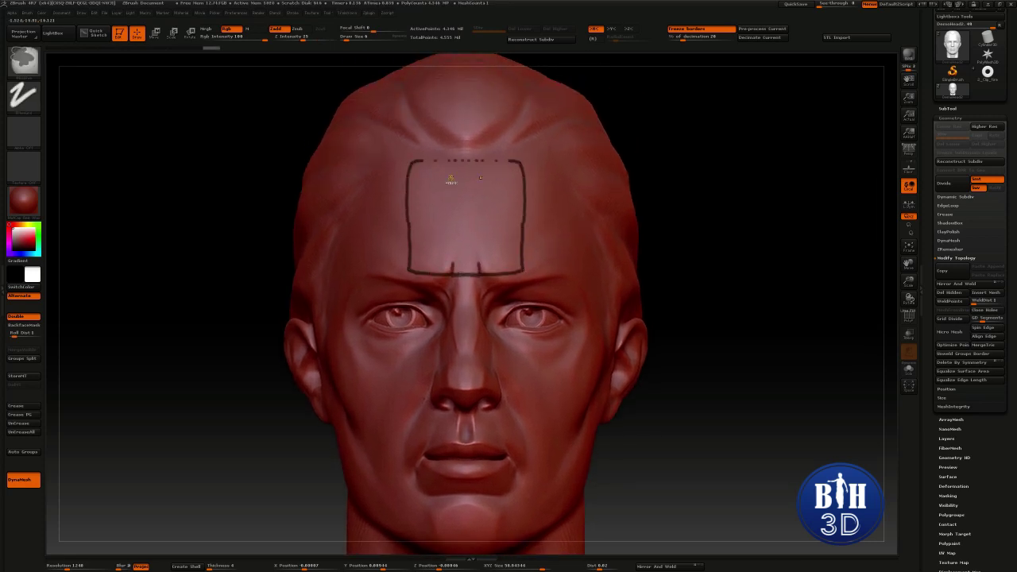
ctrl+drag(477, 161, 506, 161)
drag(714, 143, 823, 151)
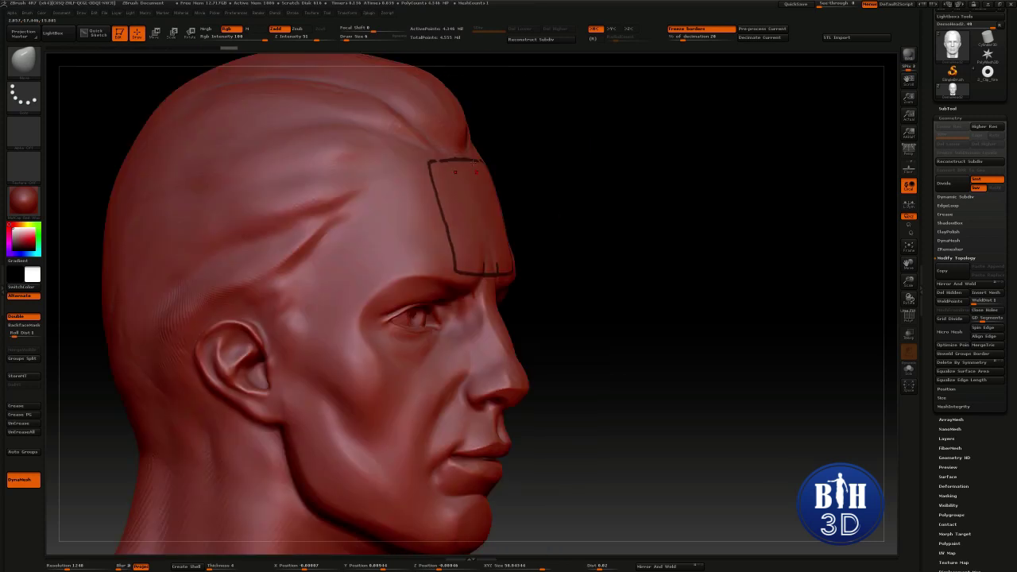
drag(593, 183, 689, 151)
mouse_move(691, 155)
ctrl+mouse_down()
mouse_move(717, 199)
mouse_move(691, 159)
ctrl+mouse_up()
key(f)
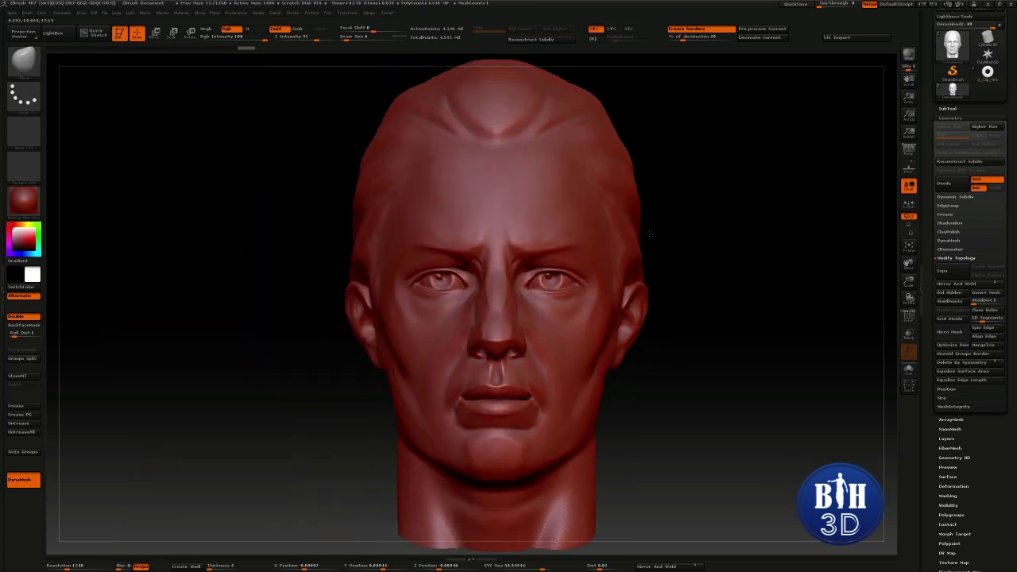
Pre-process the current head subtool for decimation, waiting for the program to respond.
click(369, 14)
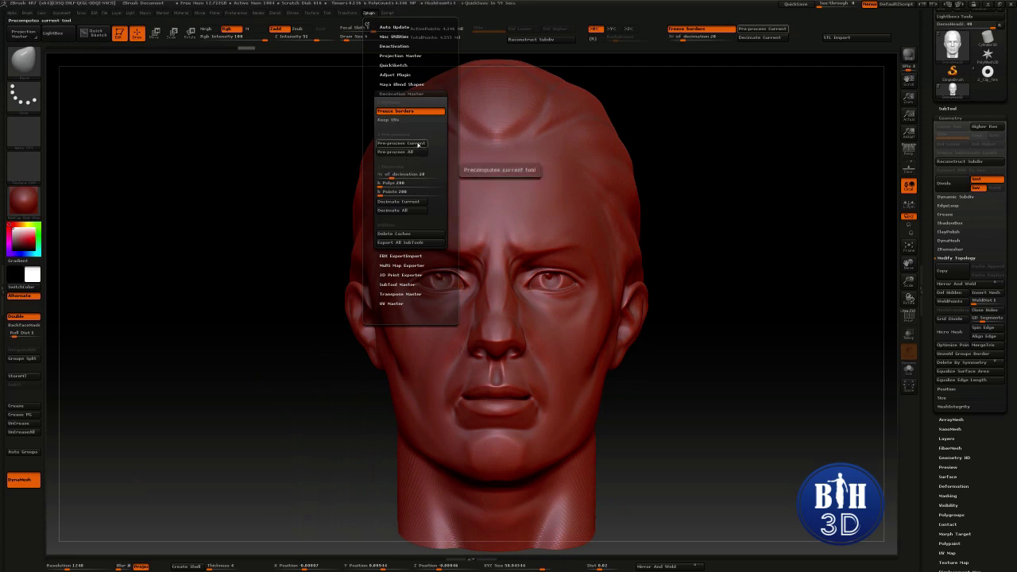
click(410, 144)
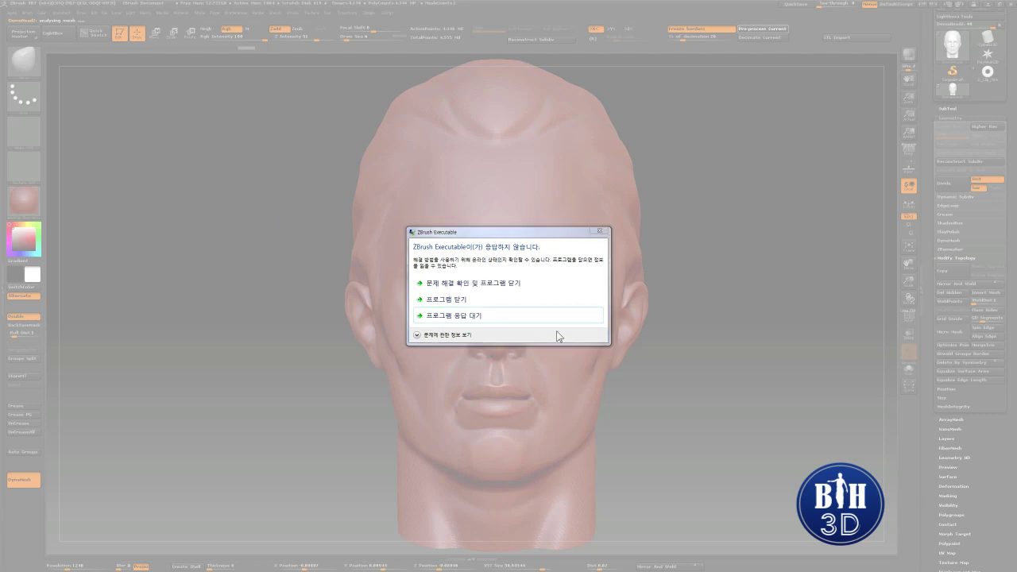
click(485, 318)
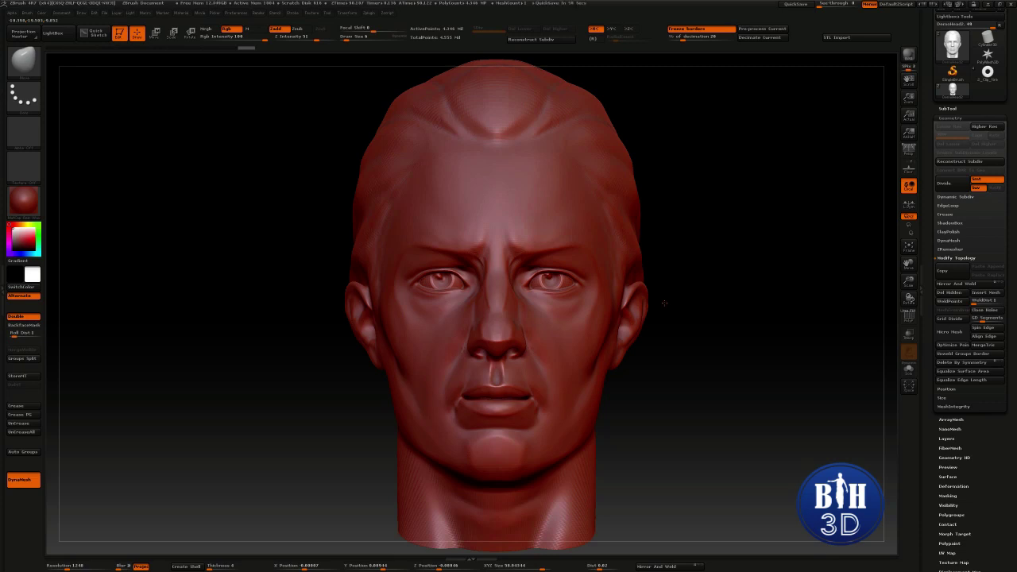
mouse_move(674, 156)
mouse_down()
mouse_move(611, 151)
mouse_move(659, 143)
mouse_up()
drag(356, 161, 386, 169)
mouse_move(710, 209)
mouse_down()
mouse_move(713, 197)
mouse_move(755, 219)
mouse_up()
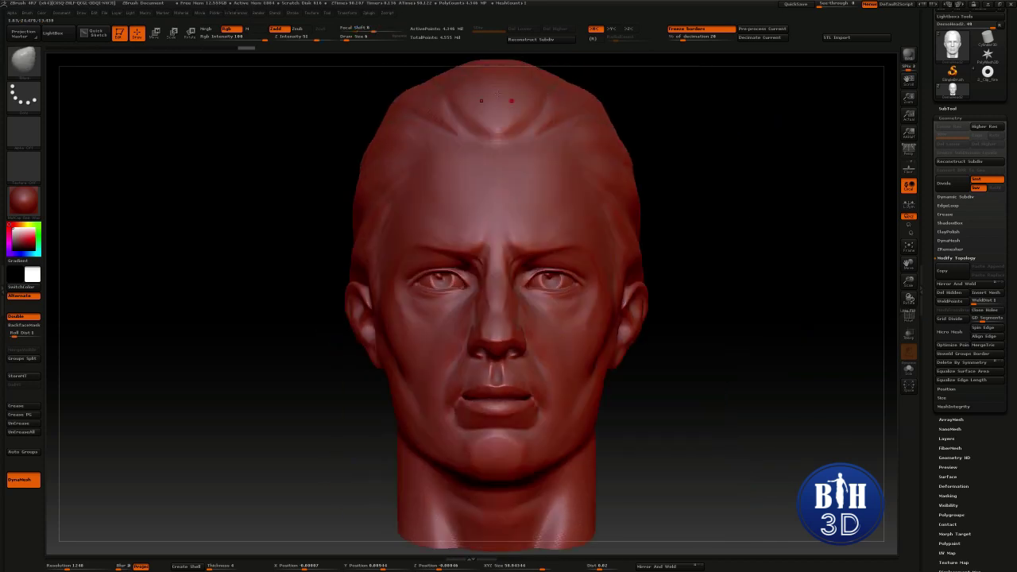
Lower the percentage of decimation to about 10.8.
click(370, 13)
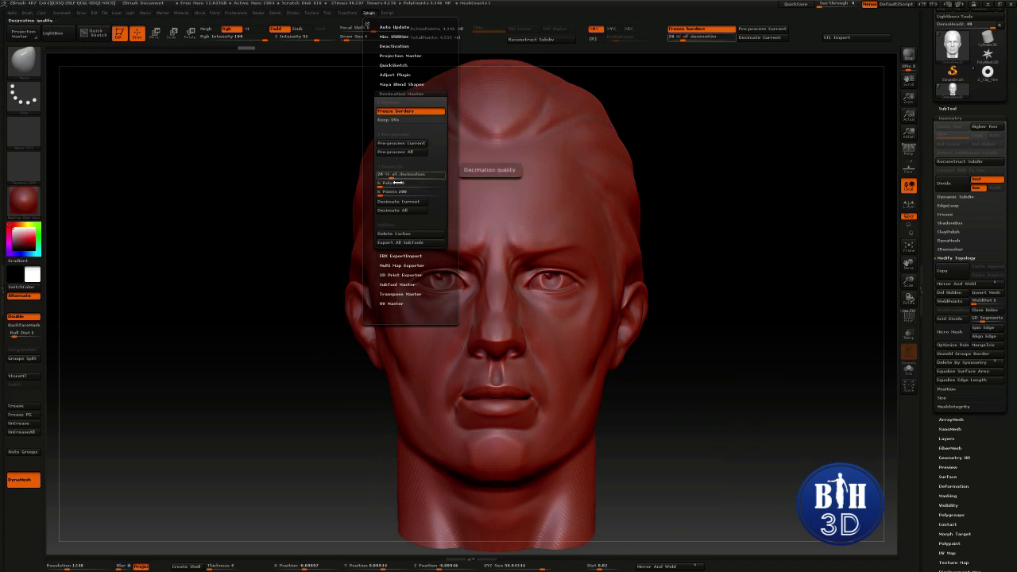
drag(394, 174, 390, 177)
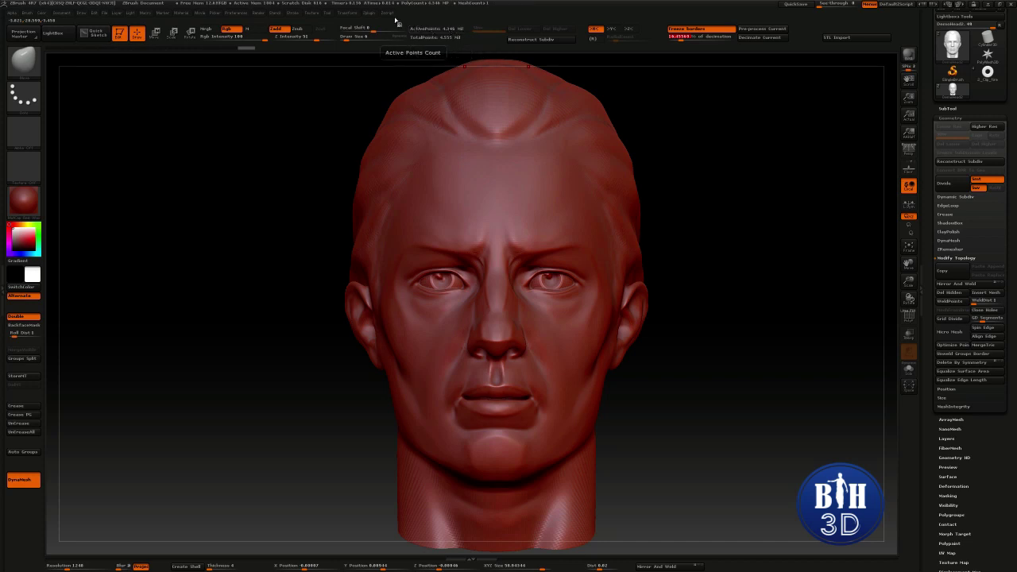
click(369, 13)
click(389, 174)
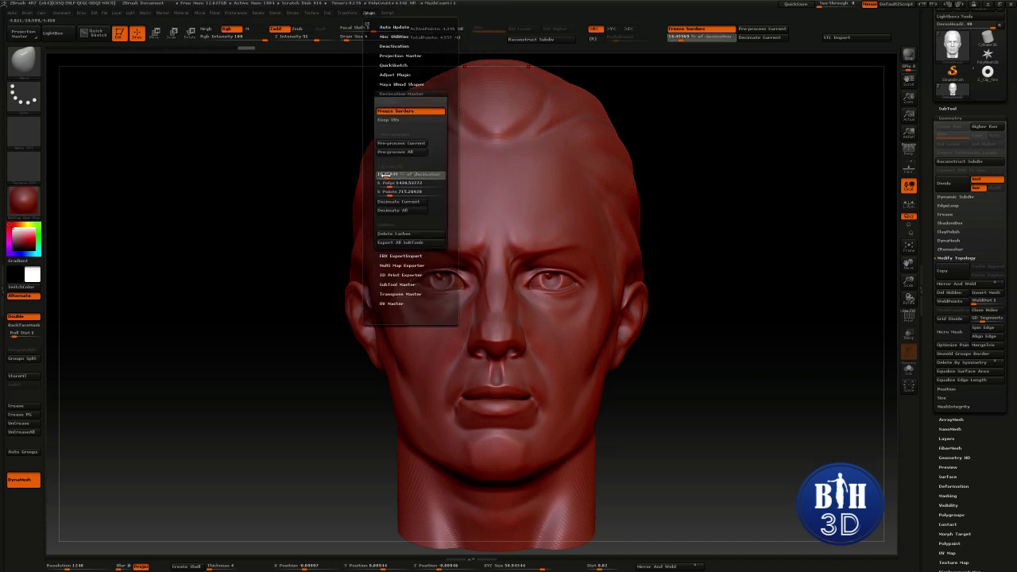
drag(387, 176, 386, 176)
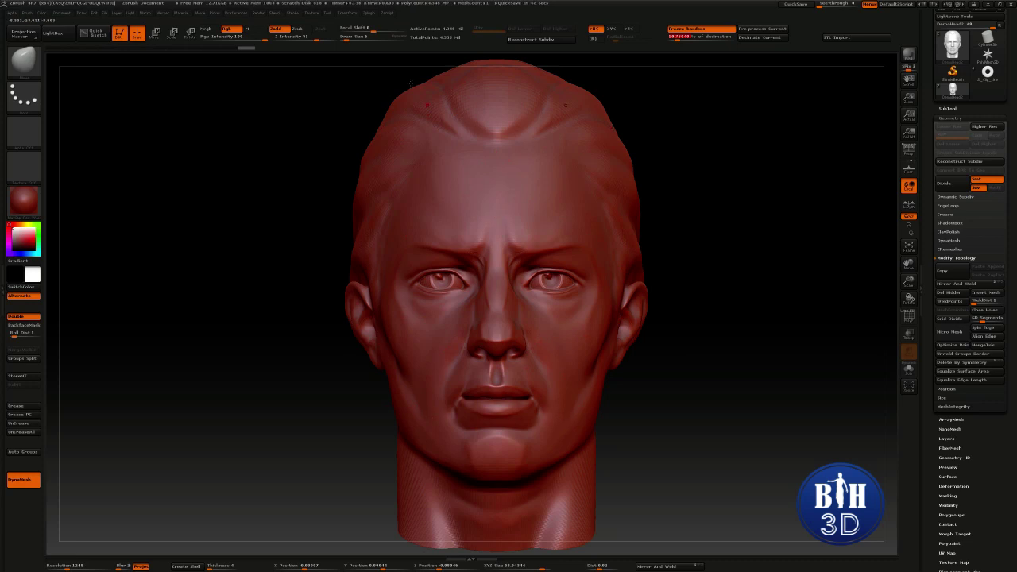
click(368, 12)
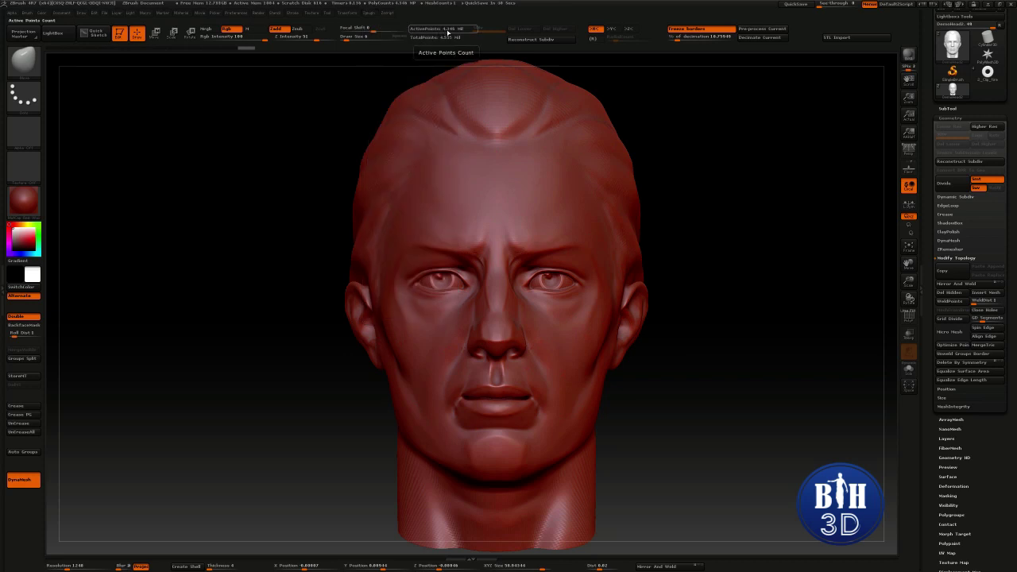
click(369, 13)
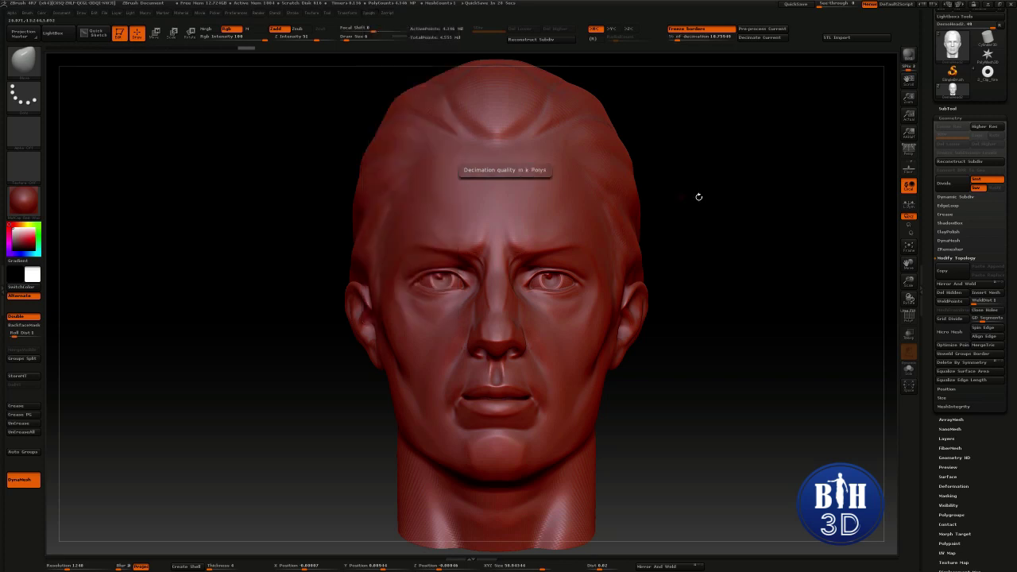
drag(794, 208, 719, 208)
Set the percentage of decimation to exactly 5.
click(369, 14)
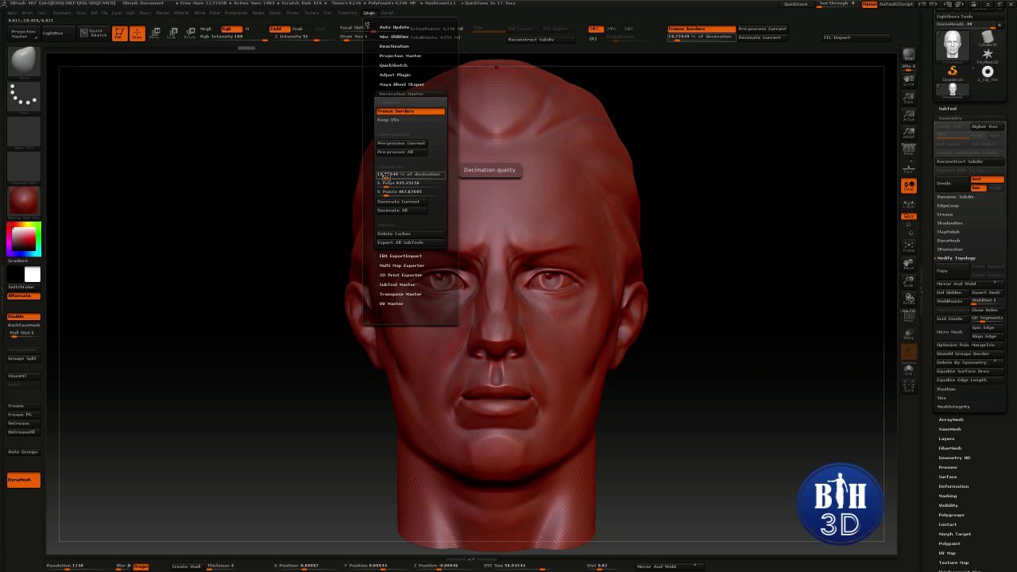
click(385, 175)
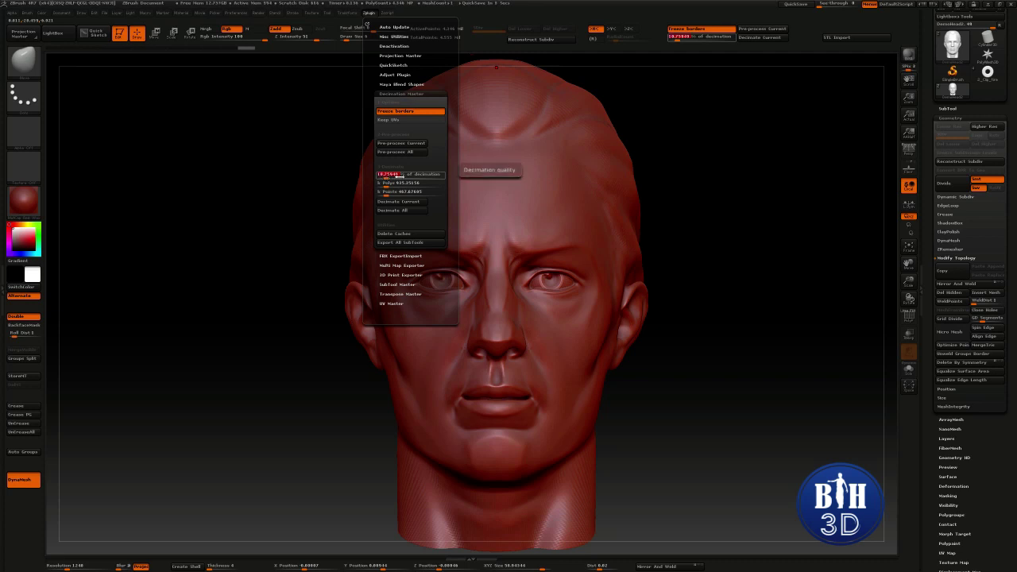
text(5)
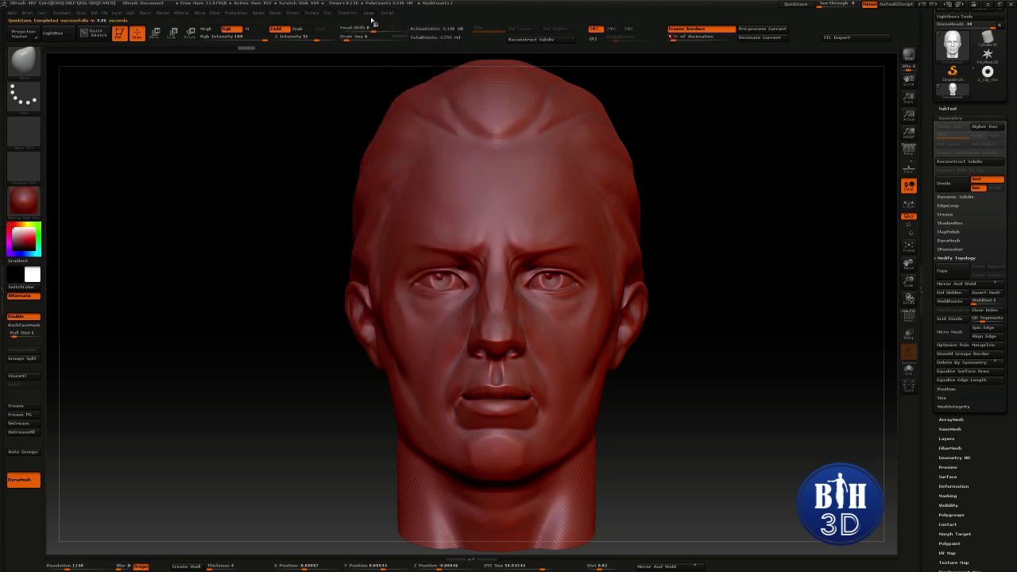
Examine the k Polys and k Points values that correspond to the chosen decimation percentage.
click(370, 13)
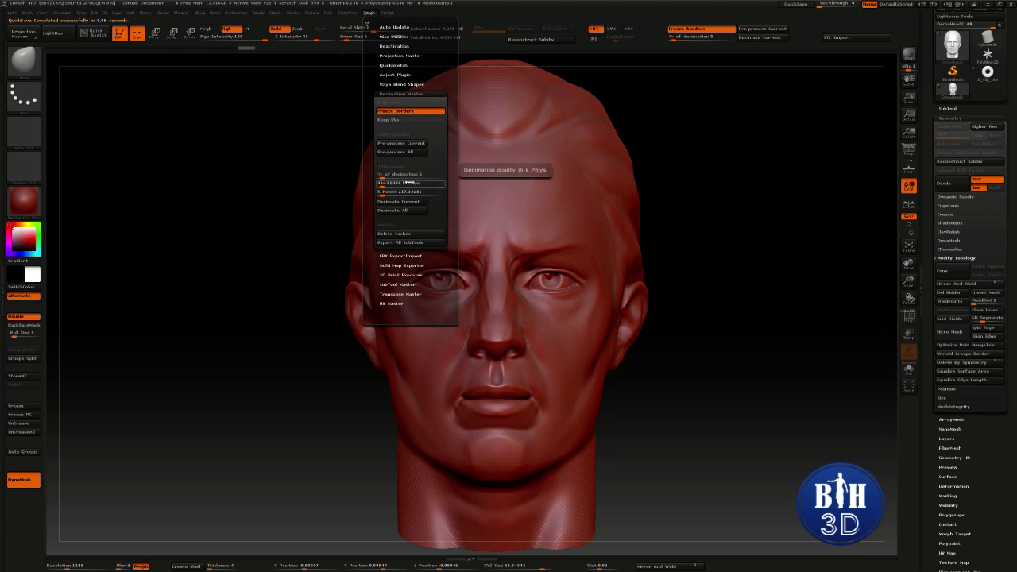
click(432, 184)
click(370, 14)
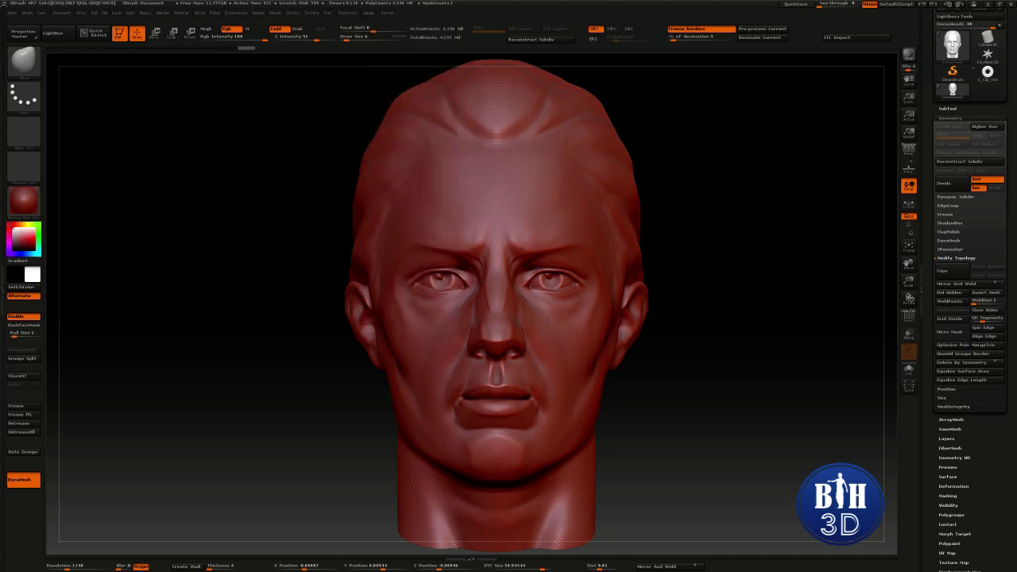
click(370, 14)
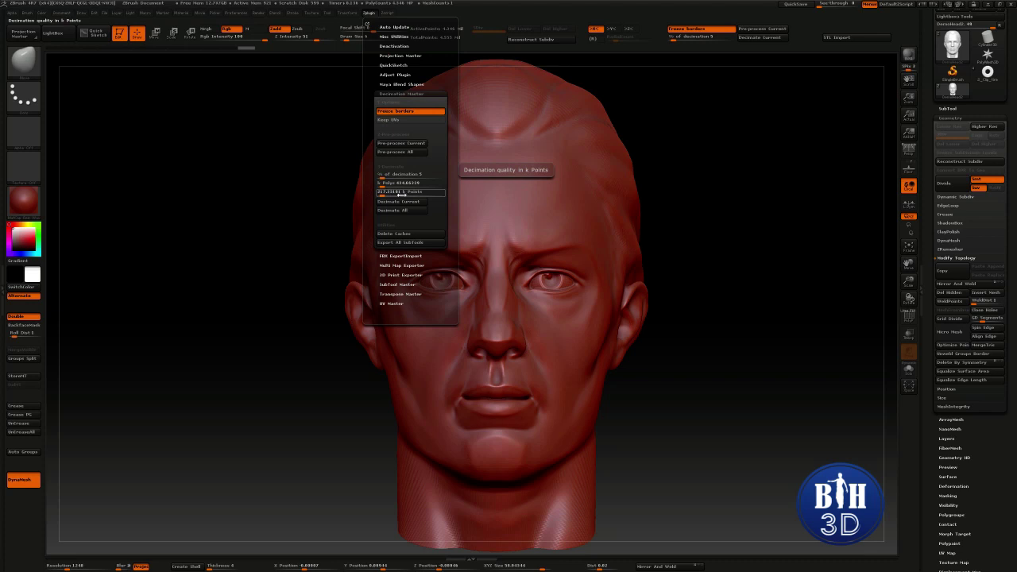
mouse_move(873, 173)
mouse_down()
mouse_move(804, 168)
mouse_move(861, 160)
mouse_up()
Set the decimation target to 400 k Polys.
mouse_move(365, 15)
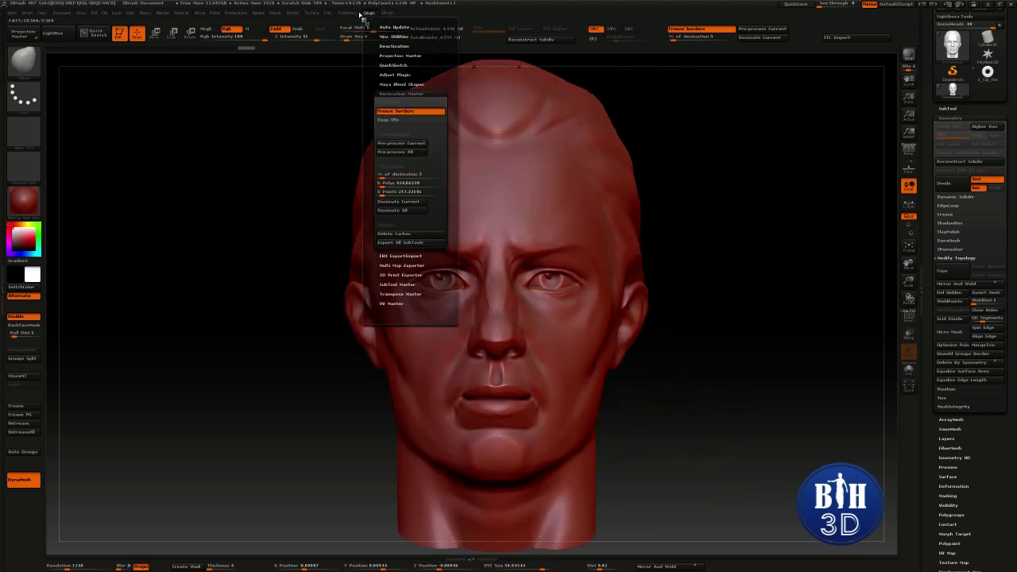
click(384, 174)
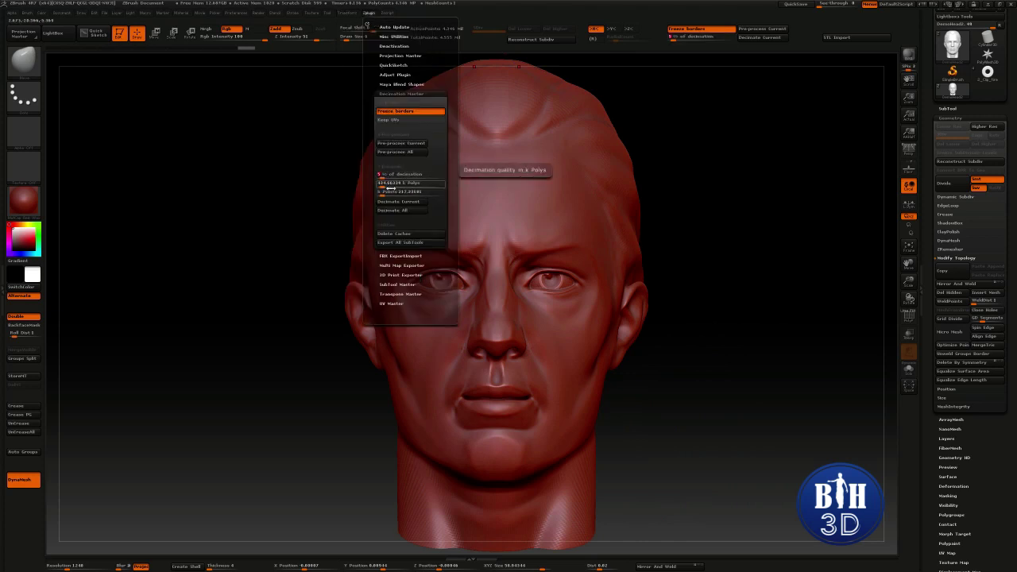
click(393, 182)
text(400)
key(Return)
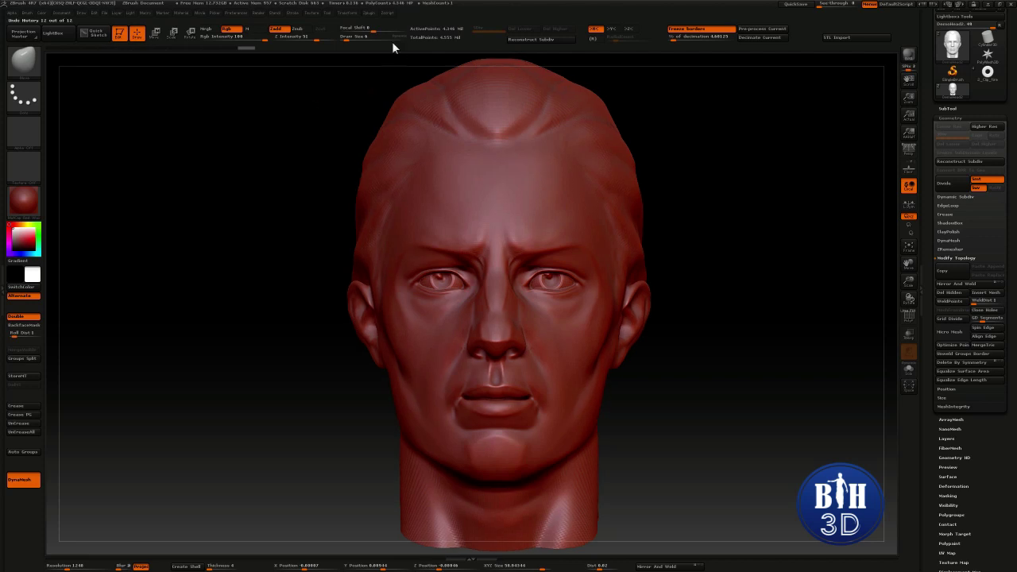
Decimate the current head subtool and inspect the reduced mesh.
click(370, 14)
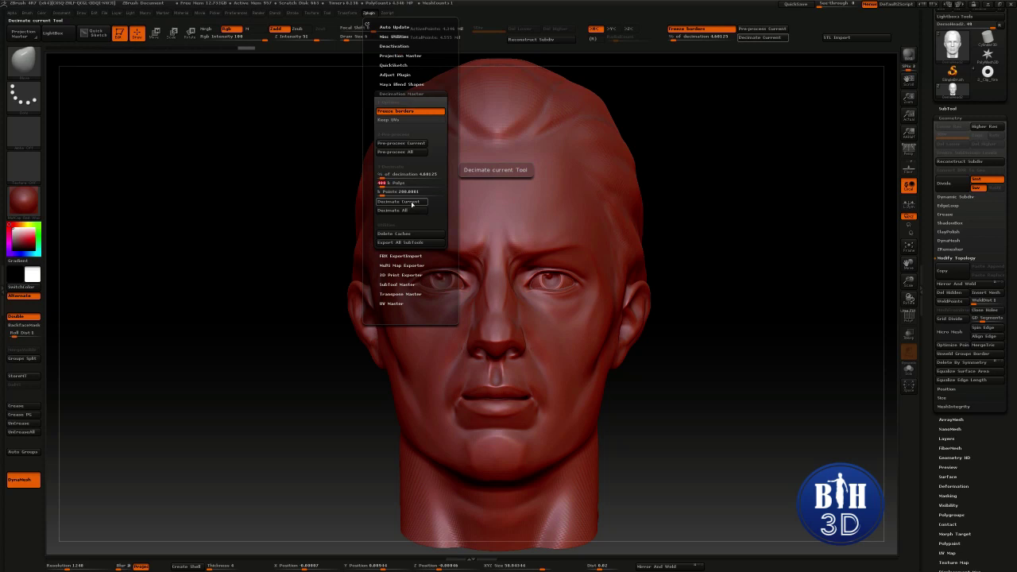
click(410, 202)
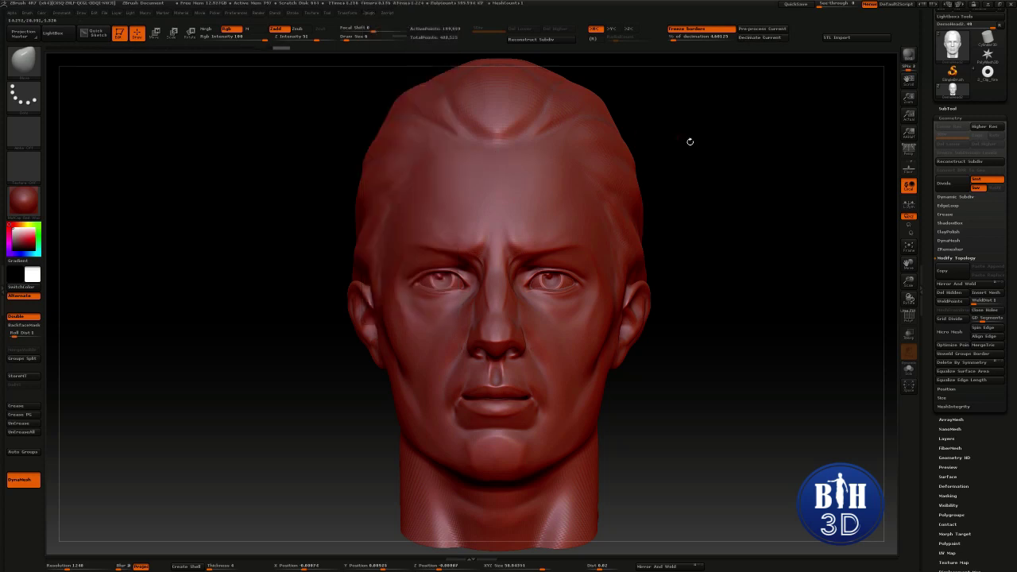
drag(718, 147, 611, 104)
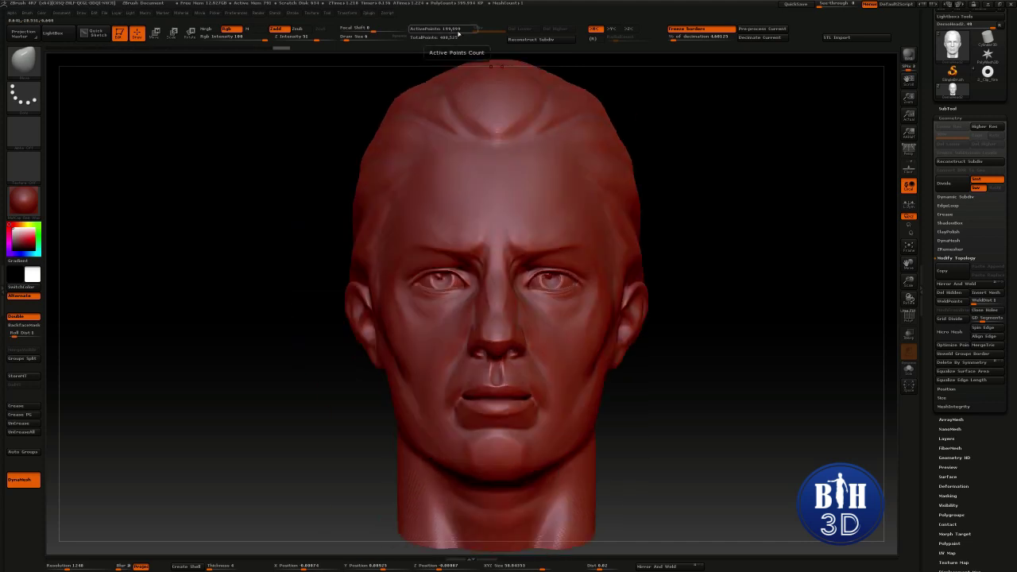
Undo and redo the decimation to compare the head's surface and active points count before and after.
key(ctrl)
key(ctrl+z)
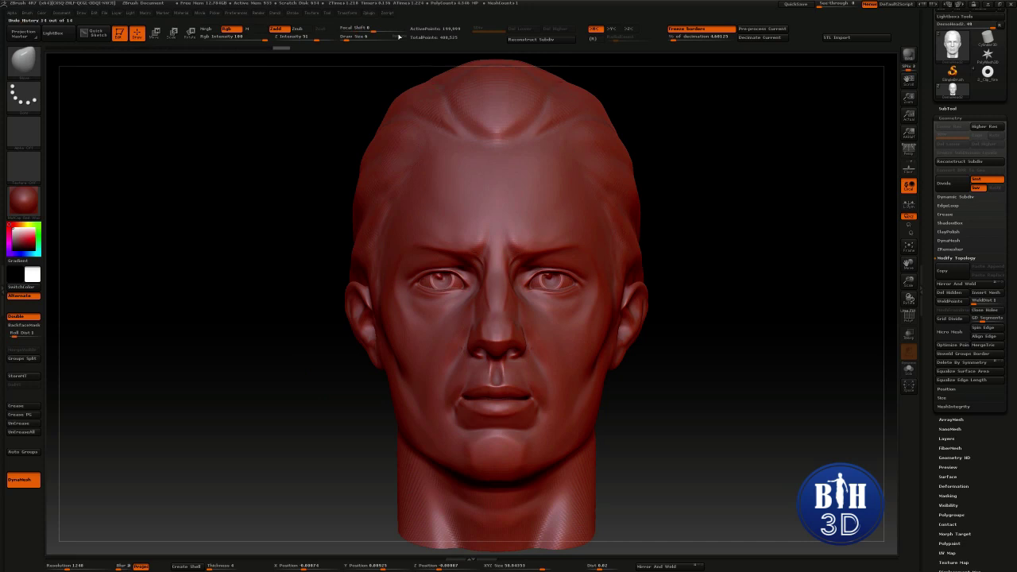
key(ctrl+shift+z)
mouse_move(720, 170)
mouse_down()
mouse_move(714, 180)
mouse_move(592, 181)
mouse_move(729, 182)
mouse_move(720, 181)
mouse_up()
key(f)
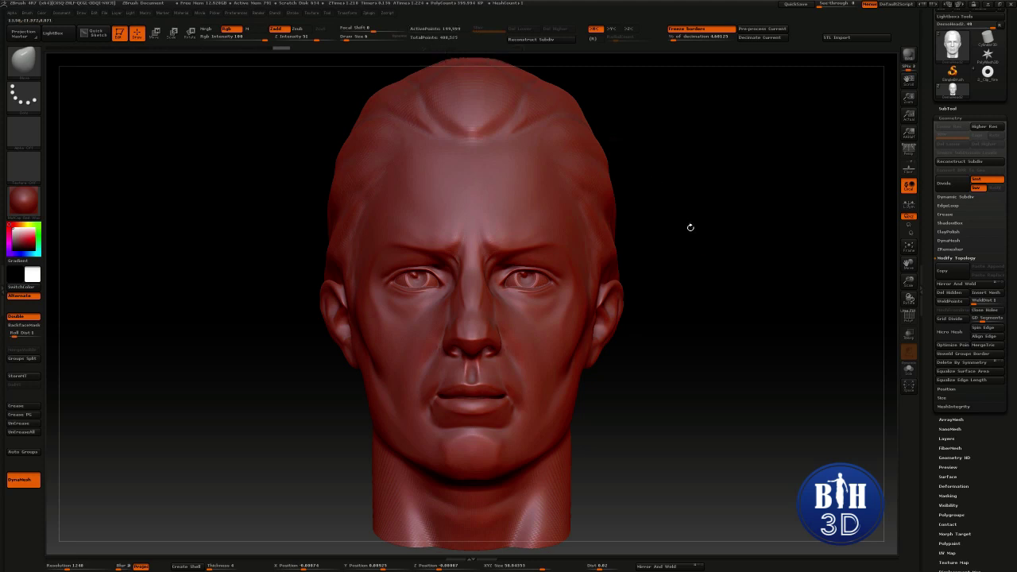
drag(690, 225, 668, 189)
key(ctrl+z)
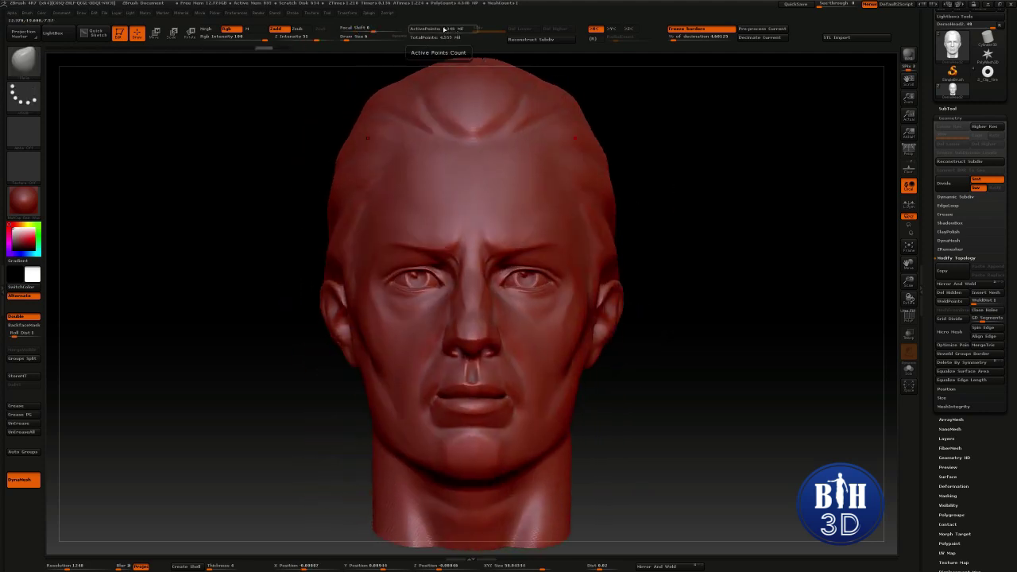
Toggle between the original and decimated versions of the head to compare their surface detail from the front.
key(ctrl+shift+z)
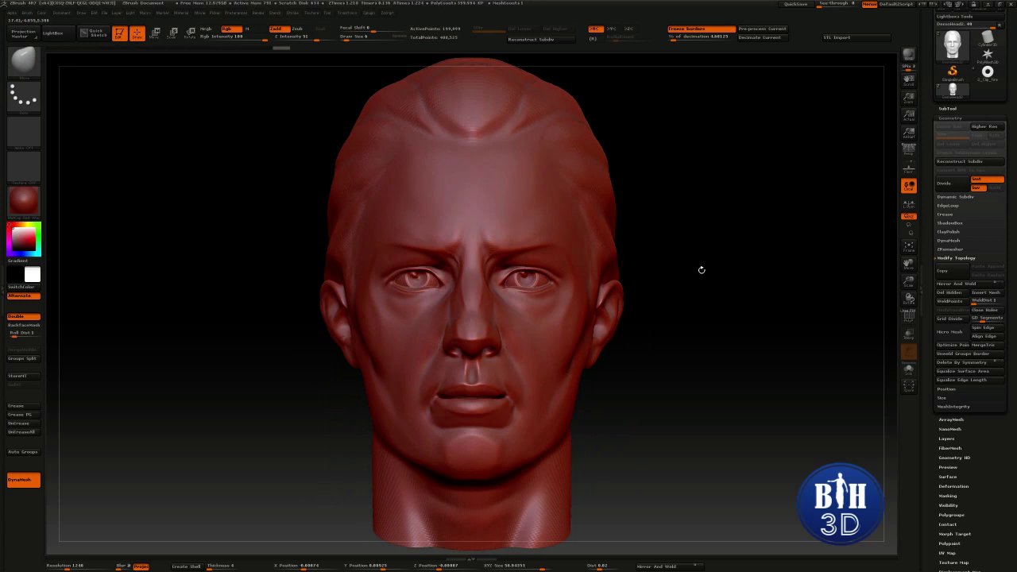
mouse_move(702, 269)
mouse_down()
mouse_move(704, 248)
mouse_move(747, 254)
mouse_move(692, 261)
mouse_up()
key(ctrl+z)
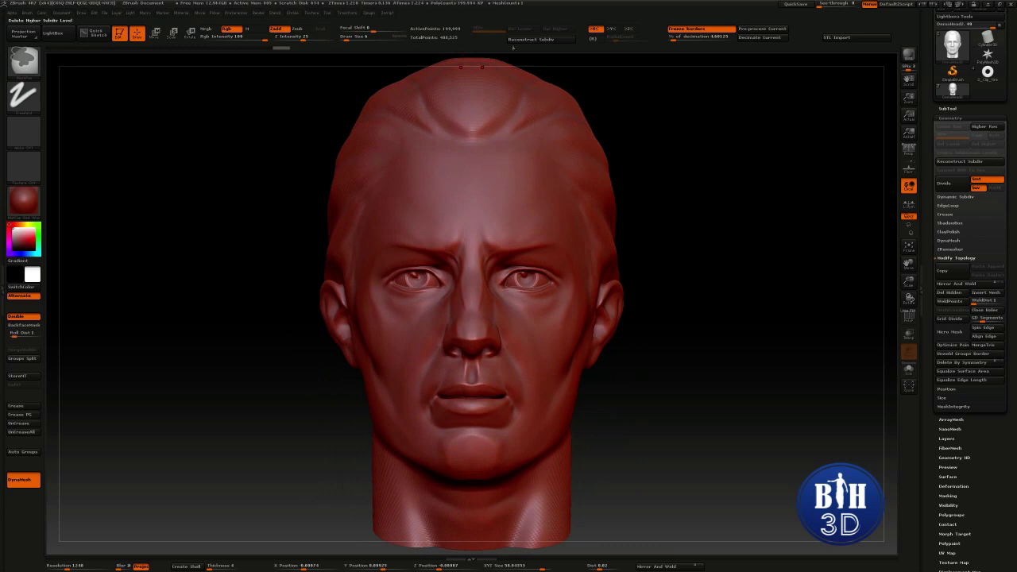
key(ctrl+shift+z)
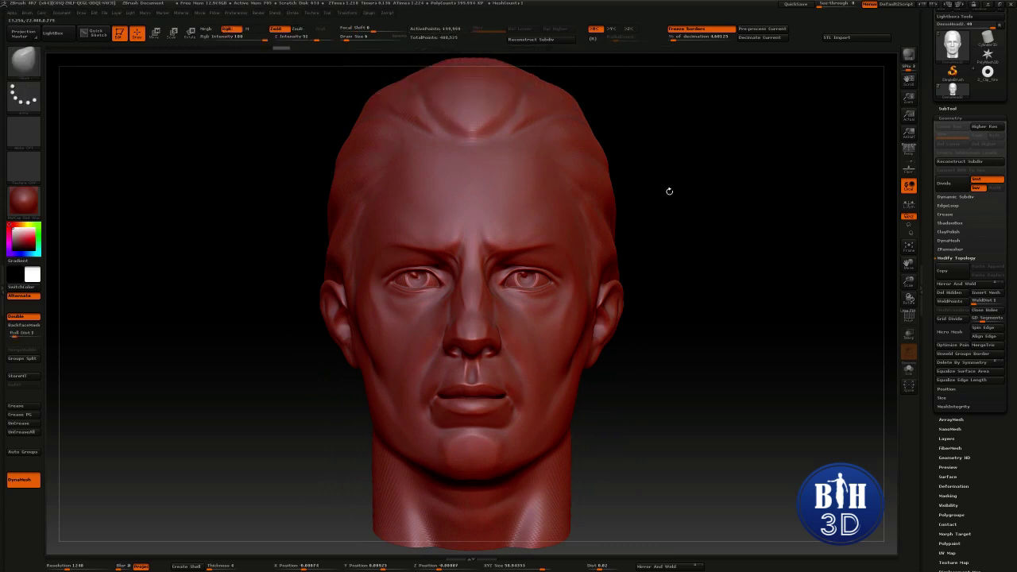
mouse_move(692, 195)
mouse_down()
mouse_move(667, 212)
mouse_move(700, 204)
mouse_up()
Display the wireframe and compare the forehead's topology before and after decimation.
key(shift+f)
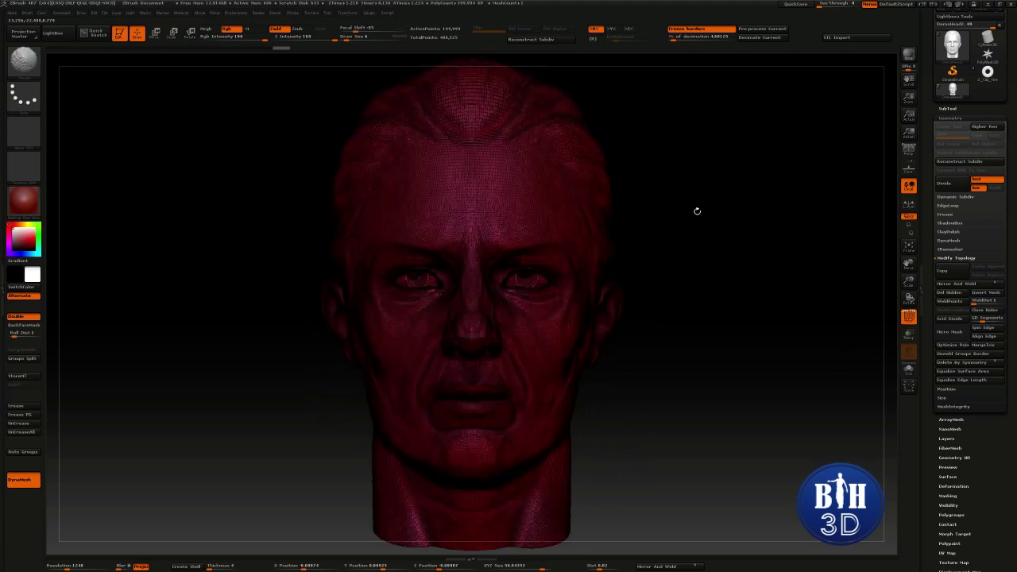
ctrl+right_drag(438, 191, 444, 302)
alt+right_drag(485, 274, 474, 282)
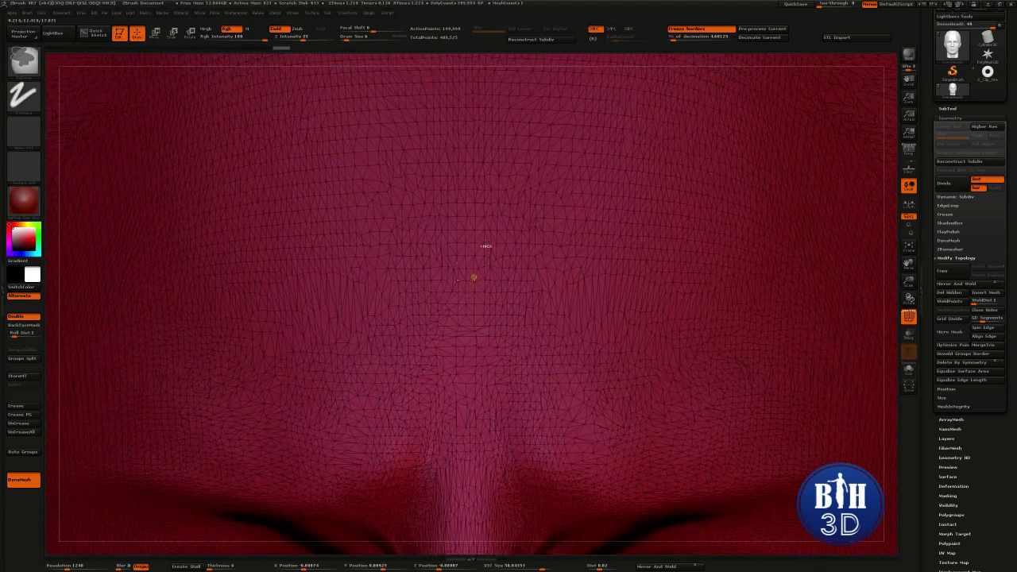
key(ctrl+z)
key(ctrl+shift+z)
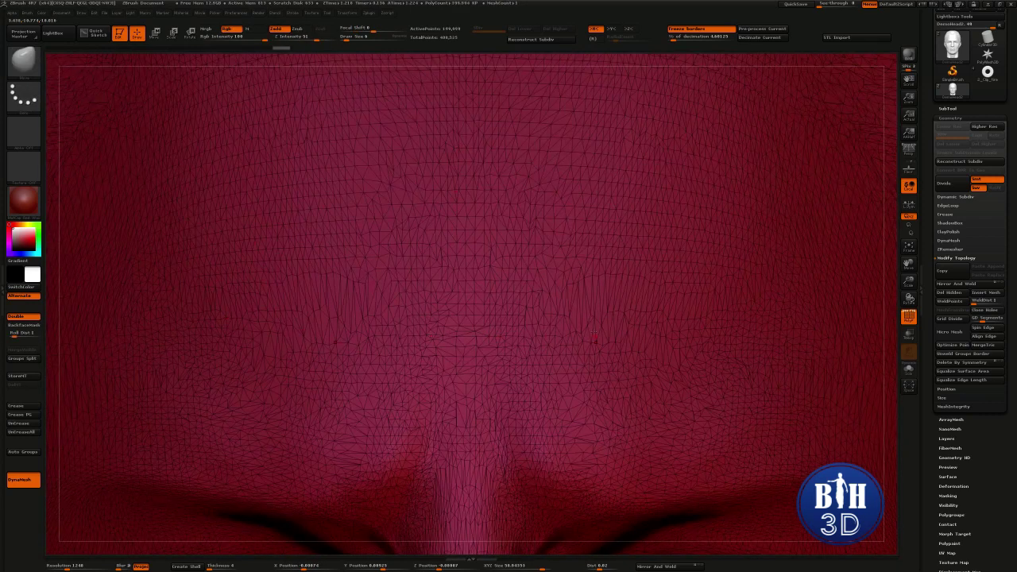
Examine the decimated wireframe around the brow, eyes and nose.
alt+right_drag(539, 151, 487, 72)
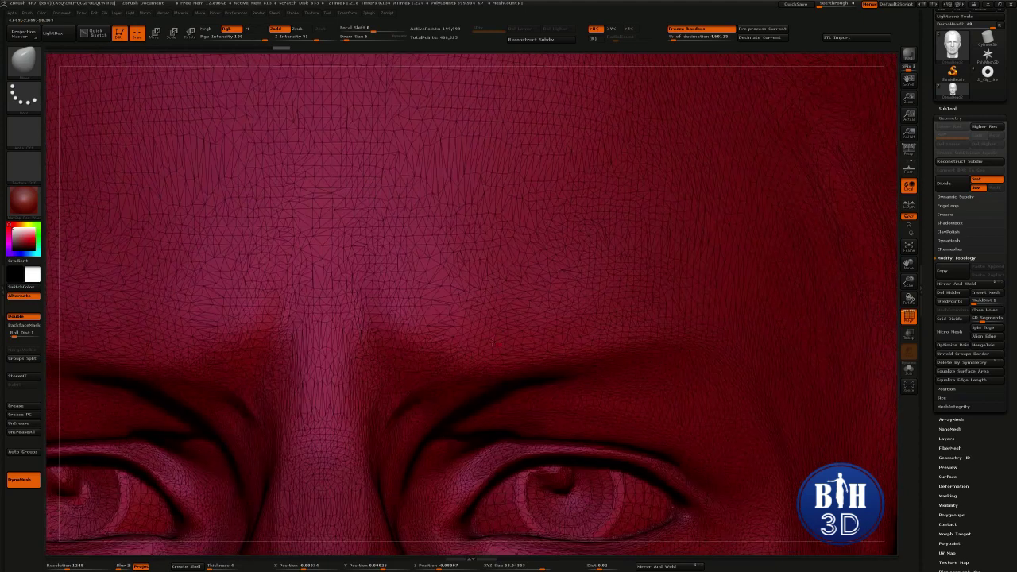
alt+right_drag(267, 373, 265, 76)
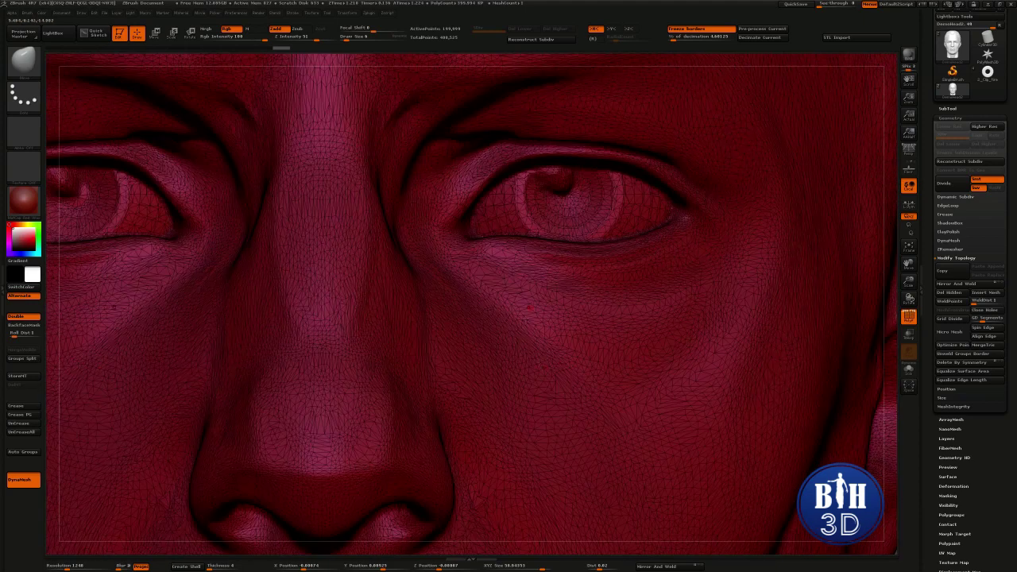
right_drag(476, 318, 477, 246)
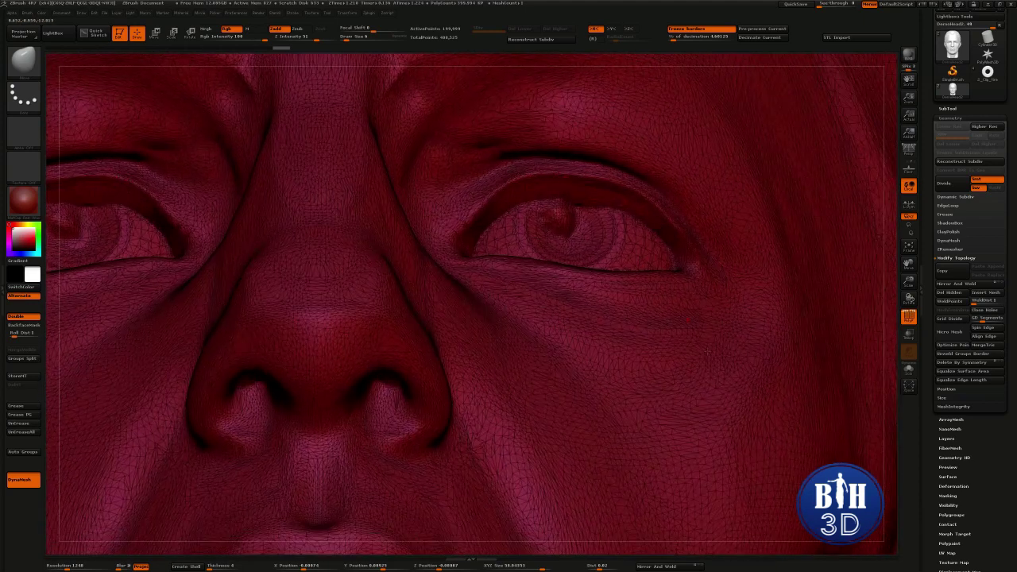
ctrl+right_drag(688, 320, 524, 322)
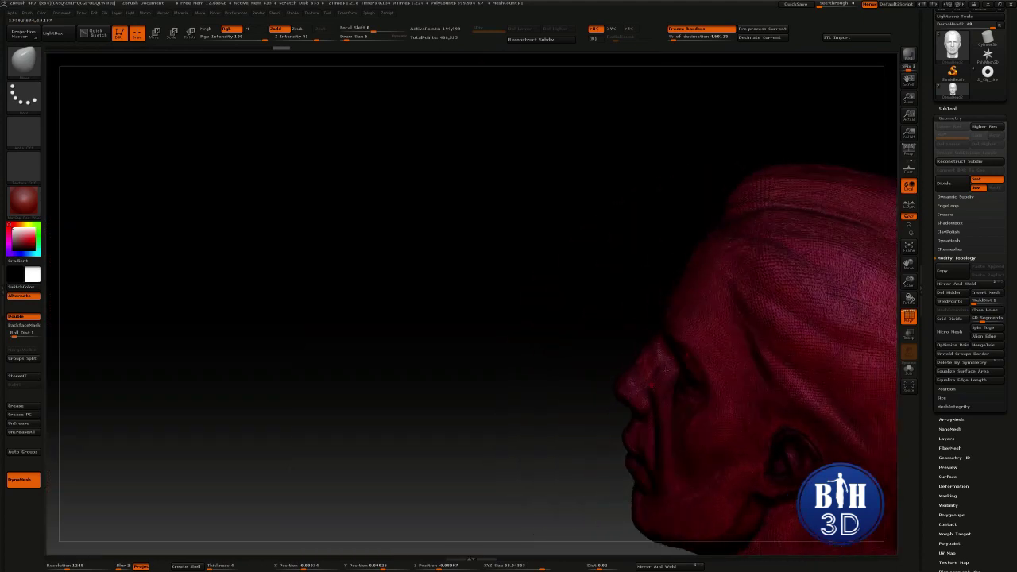
Compare the wireframe density on the side of the head before and after decimation, and hide the wireframe.
mouse_move(664, 370)
right_down()
mouse_move(533, 408)
mouse_move(533, 313)
mouse_move(548, 264)
right_up()
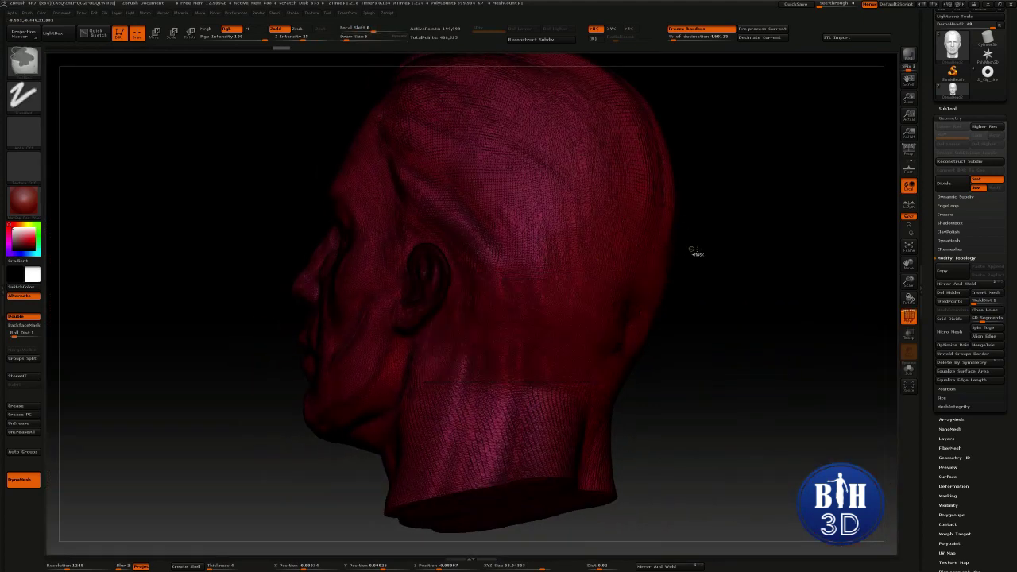
ctrl+drag(694, 250, 686, 273)
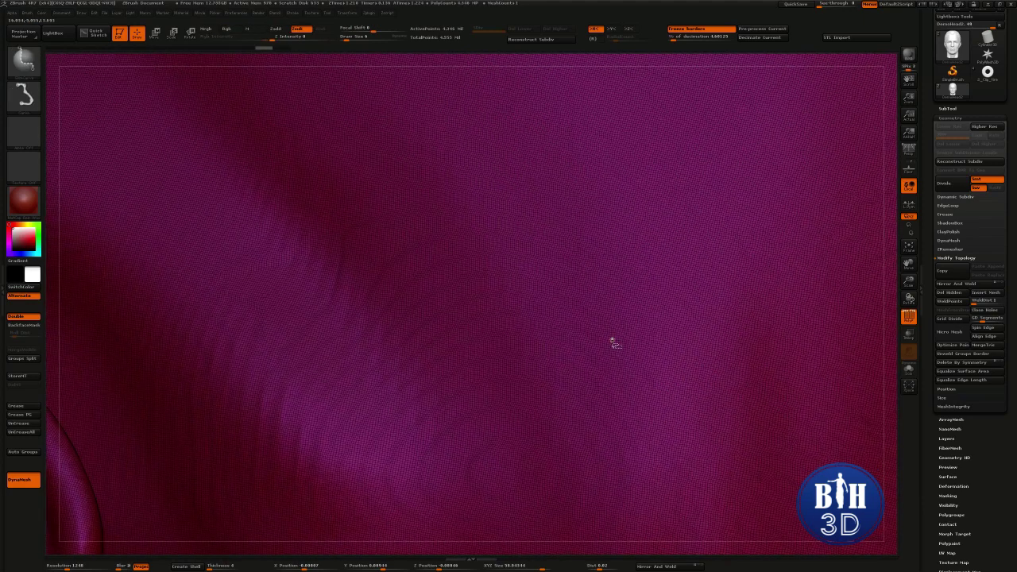
key(ctrl+z)
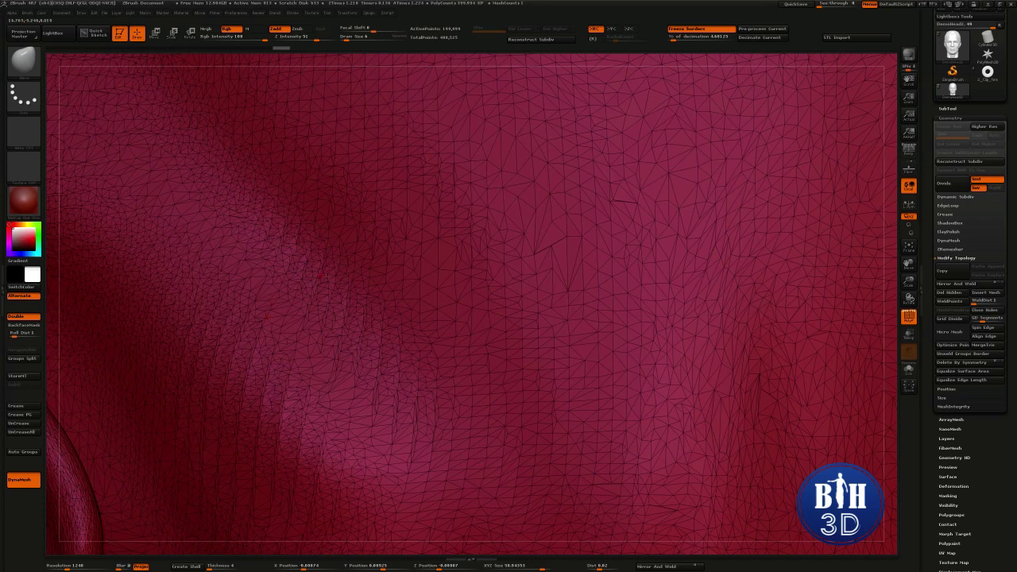
key(f)
key(shift+f)
drag(215, 218, 602, 247)
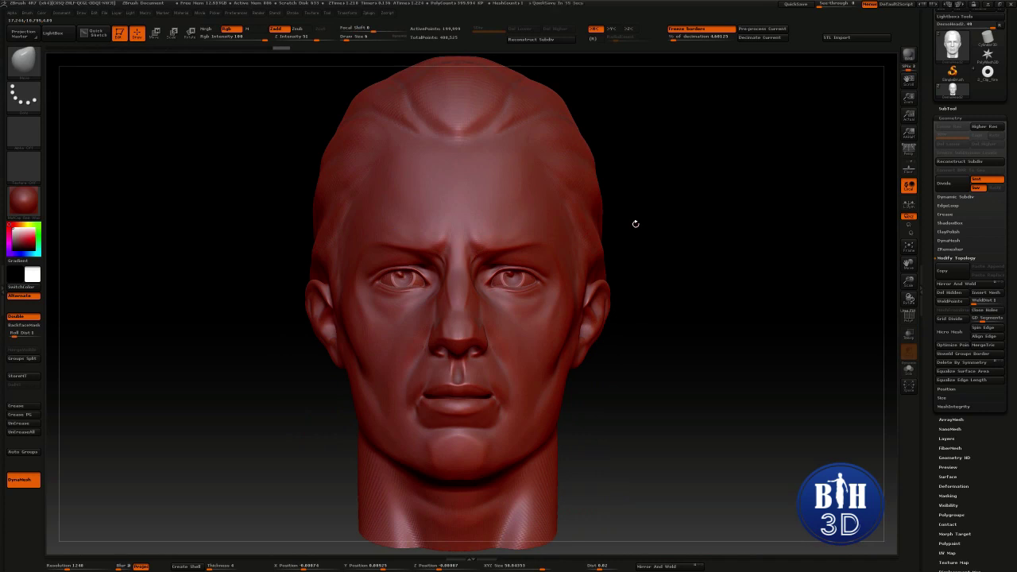
Activate the Clay Buildup brush and enlarge its draw size for sculpting on the forehead.
alt+right_drag(512, 164, 509, 212)
key(b)
key(c)
key(b)
key(])
key(])
key(])
key(])
key(])
key(])
key(])
key(])
key(])
key(])
key(])
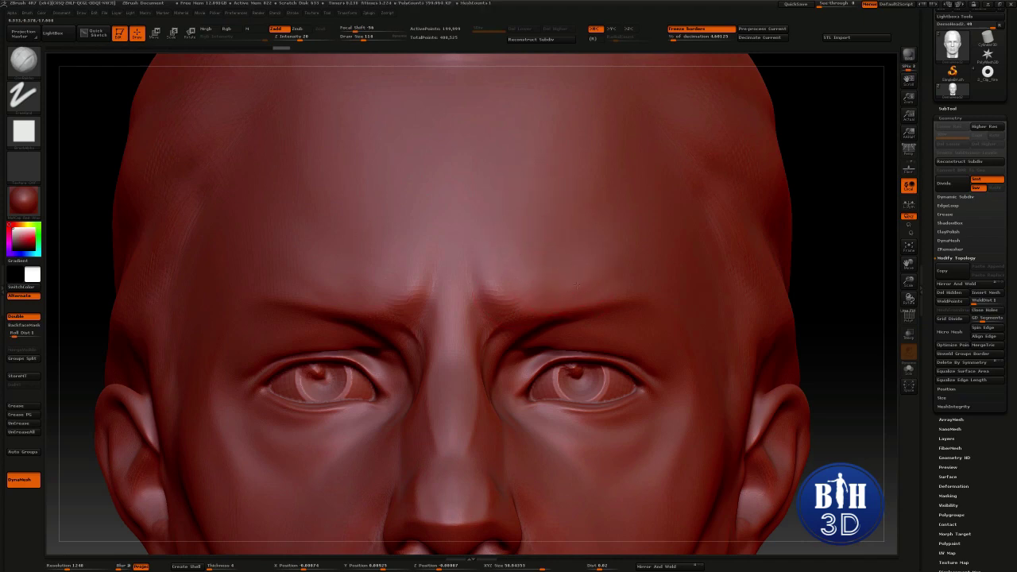
Check the decimated forehead's wireframe and reduce the Clay Buildup brush's draw size.
right_drag(576, 284, 541, 277)
key(shift+f)
mouse_move(516, 246)
right_down()
mouse_move(607, 240)
mouse_move(566, 241)
right_up()
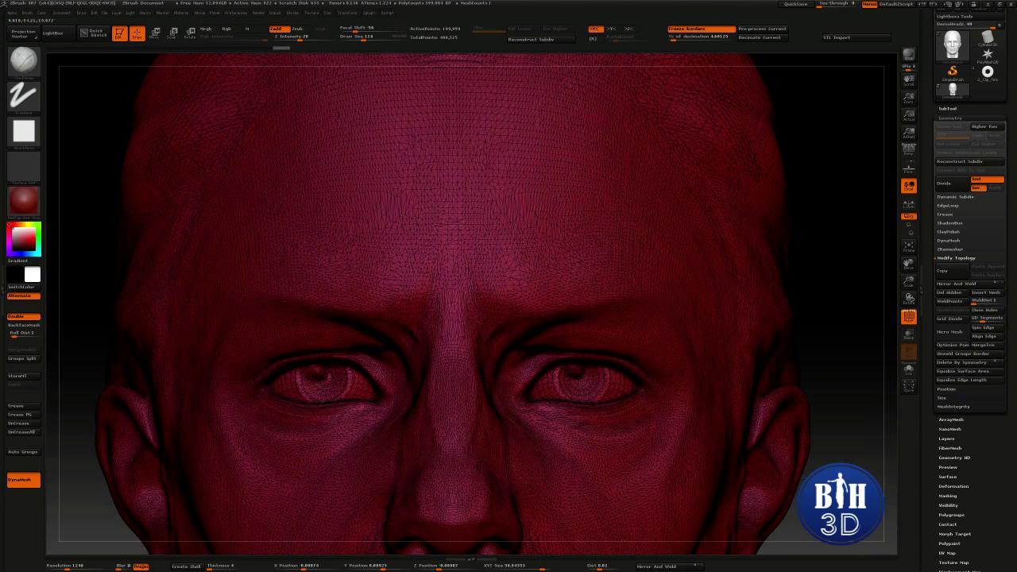
key(shift+f)
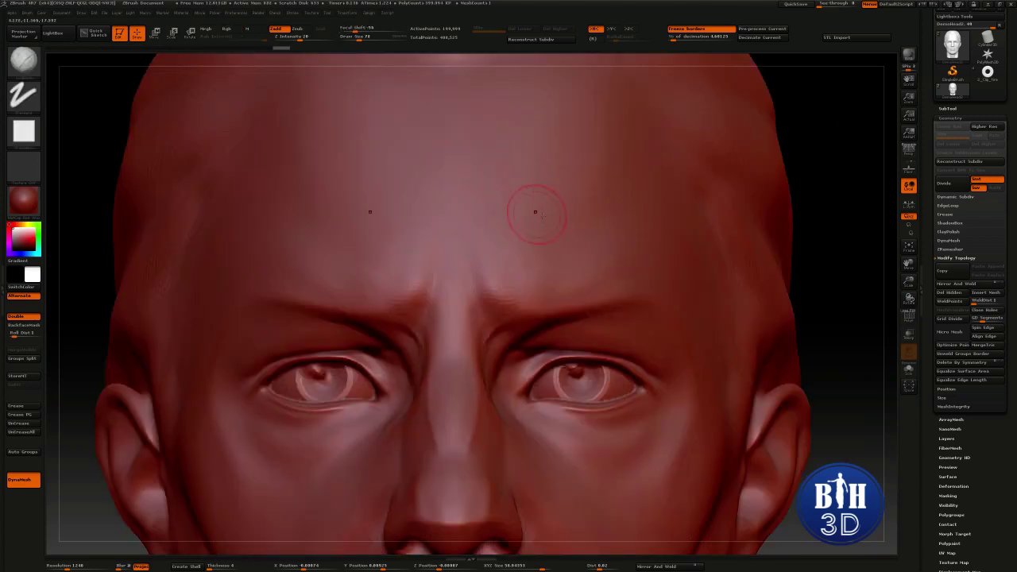
key(bracketleft)
key(bracketleft)
alt+right_drag(564, 204, 541, 258)
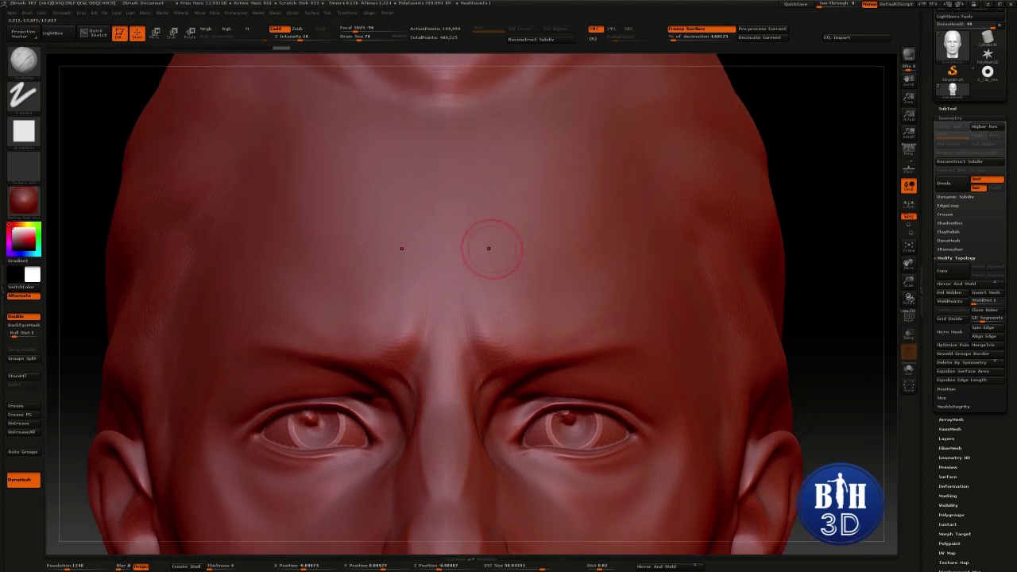
Try a symmetrical Clay Buildup stroke on the decimated forehead, undo it, and check the underlying wireframe.
mouse_move(490, 243)
mouse_down()
mouse_move(520, 238)
mouse_move(545, 256)
mouse_up()
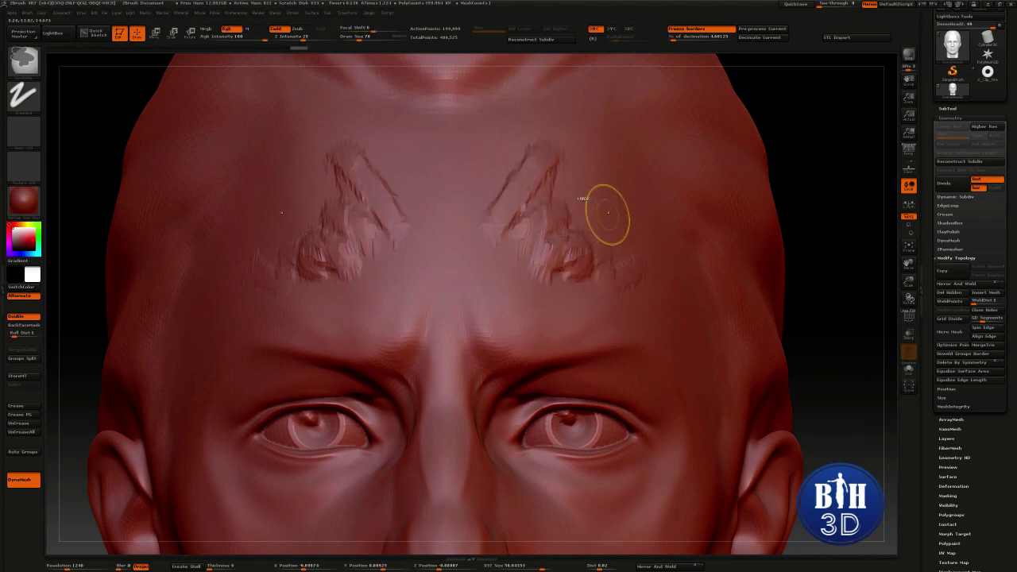
key(ctrl+z)
key(shift+f)
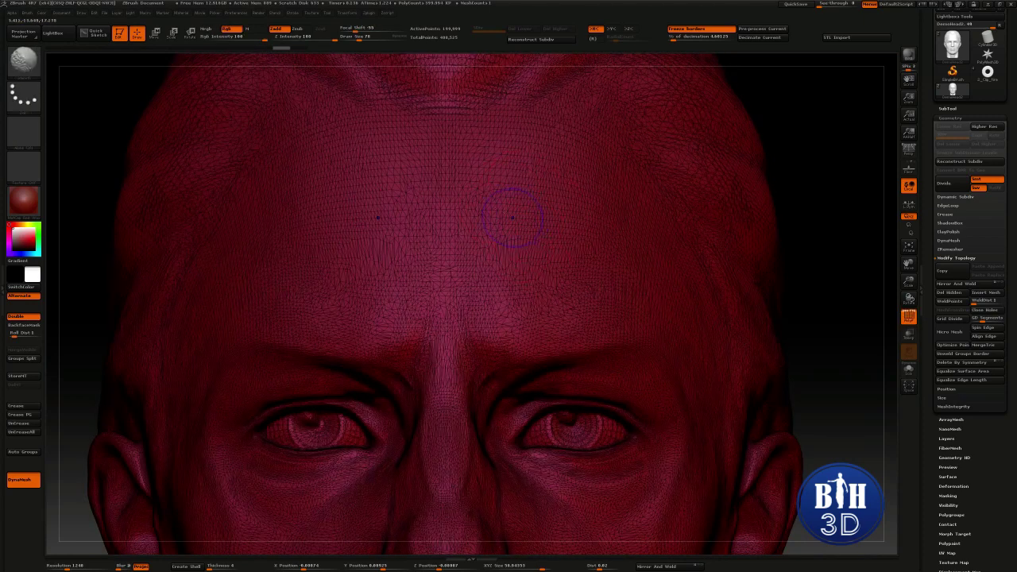
key(shift+f)
Sculpt and smooth symmetrical test strokes on the forehead and inspect them with and without the wireframe.
mouse_move(508, 187)
mouse_down()
mouse_move(528, 226)
mouse_move(633, 274)
mouse_up()
mouse_move(506, 167)
shift+mouse_down()
mouse_move(540, 251)
mouse_move(642, 274)
mouse_move(610, 252)
shift+mouse_up()
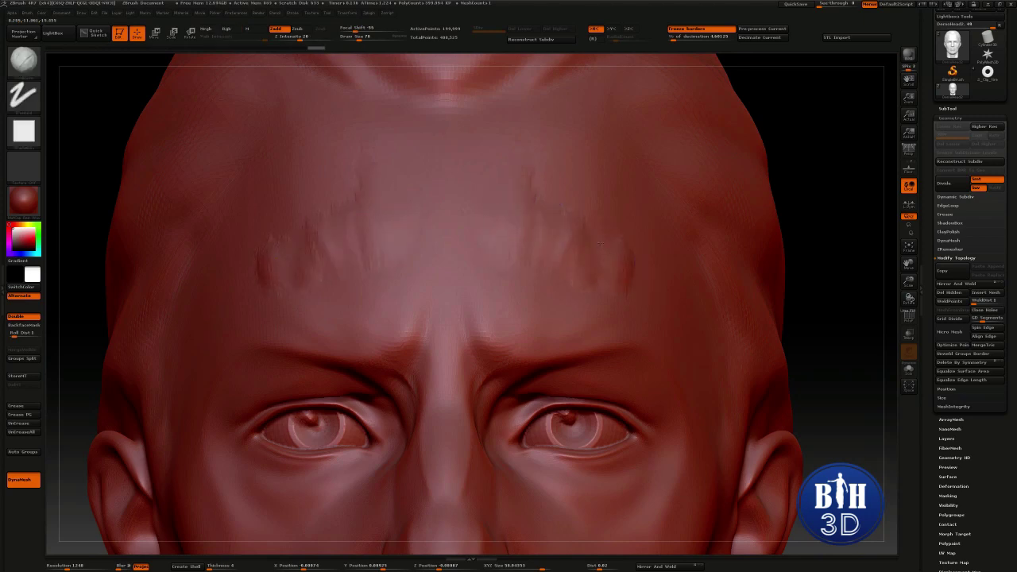
mouse_move(469, 262)
right_down()
mouse_move(505, 227)
mouse_move(551, 219)
mouse_move(543, 234)
mouse_move(529, 232)
right_up()
key(shift+f)
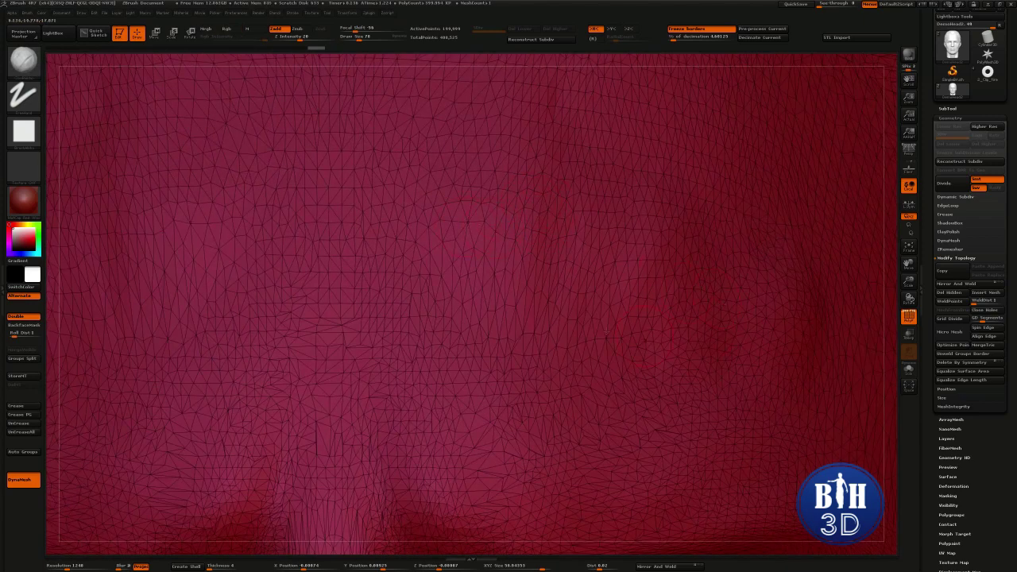
key(shift+f)
ctrl+right_drag(568, 268, 504, 237)
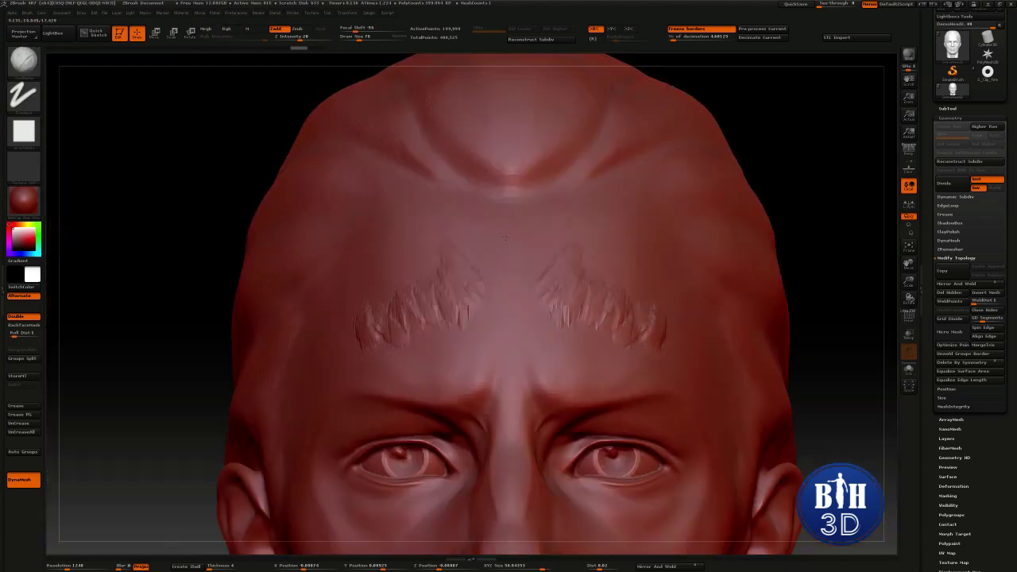
Undo the smoothed test strokes on the forehead.
key(ctrl+z)
key(ctrl+z)
key(ctrl+z)
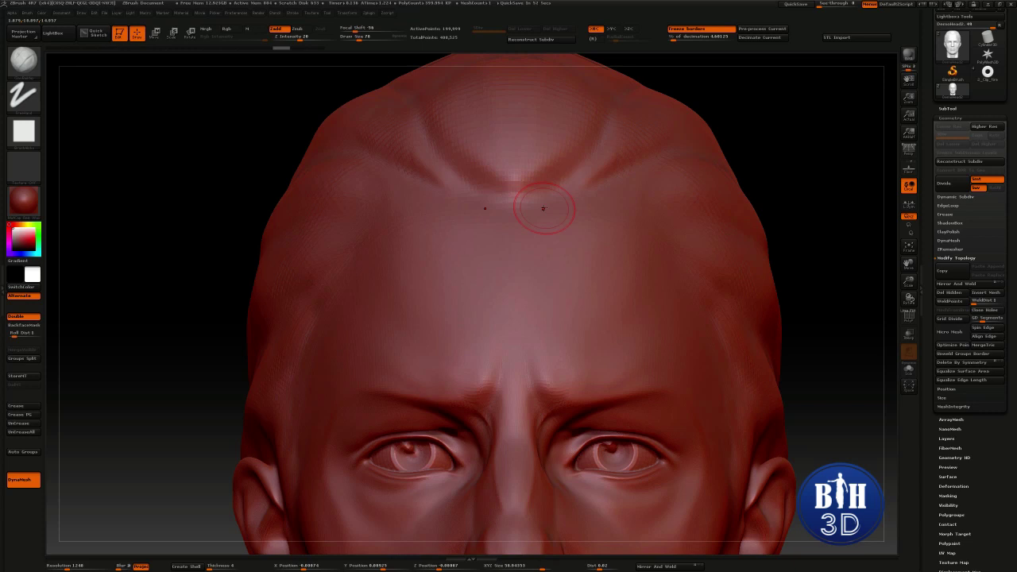
Try further Clay Buildup strokes across both sides of the upper forehead and undo them.
mouse_move(597, 204)
mouse_down()
mouse_move(640, 304)
mouse_move(558, 265)
mouse_up()
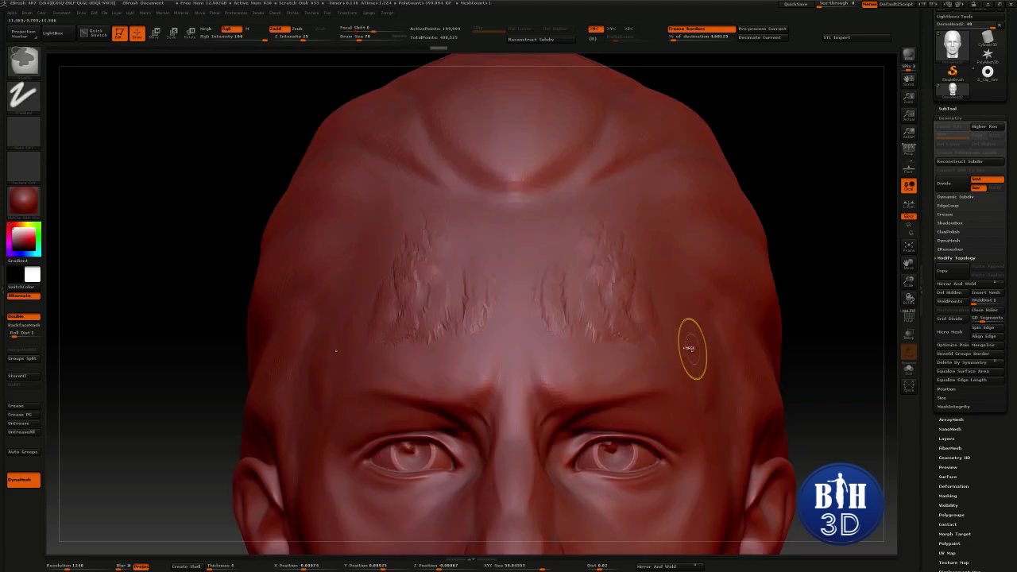
key(ctrl+z)
key(ctrl+z)
key(ctrl+z)
key(ctrl+z)
key(ctrl+z)
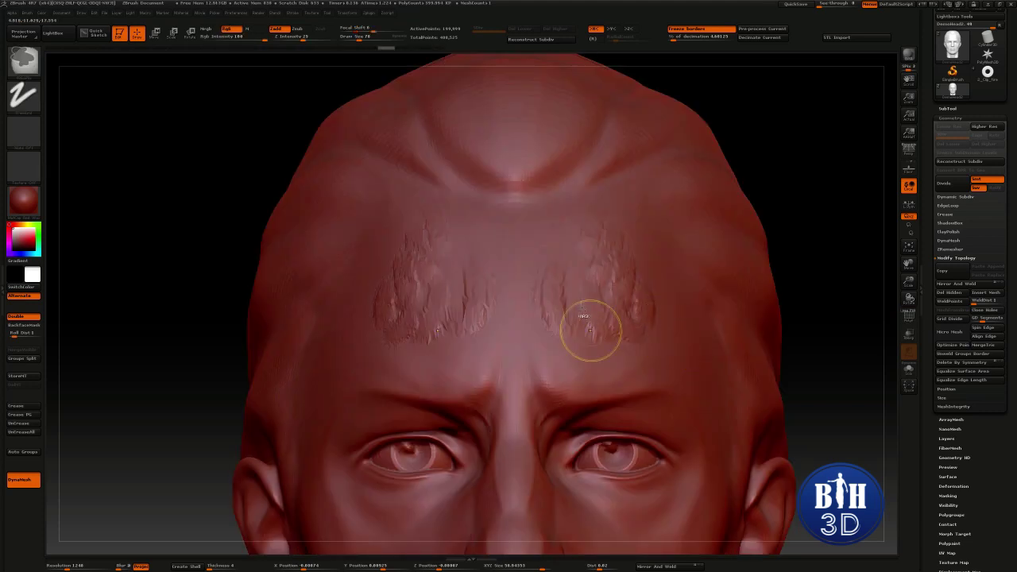
key(ctrl+z)
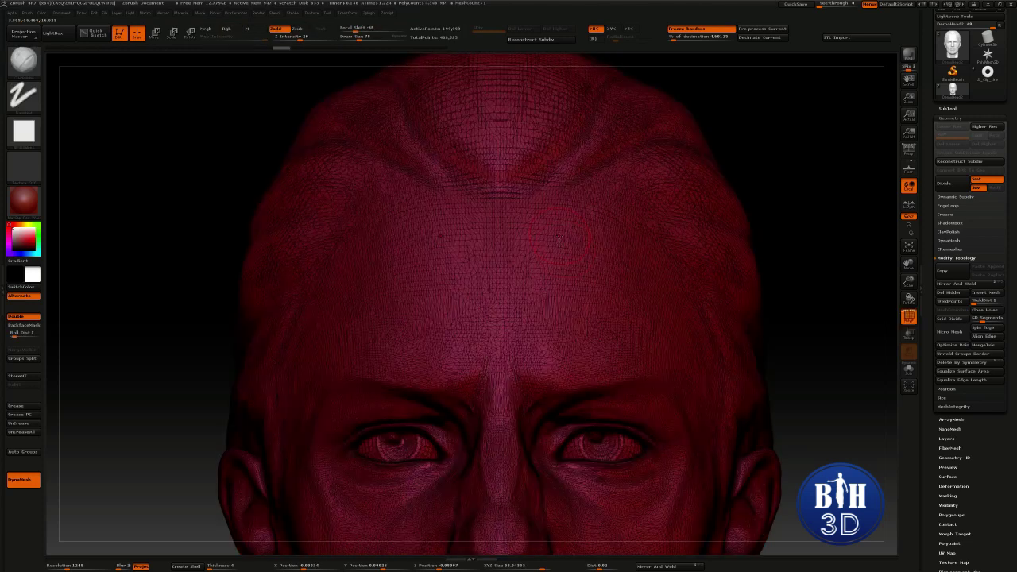
Inspect the decimated head from the front with the wireframe shown and hidden.
key(shift+f)
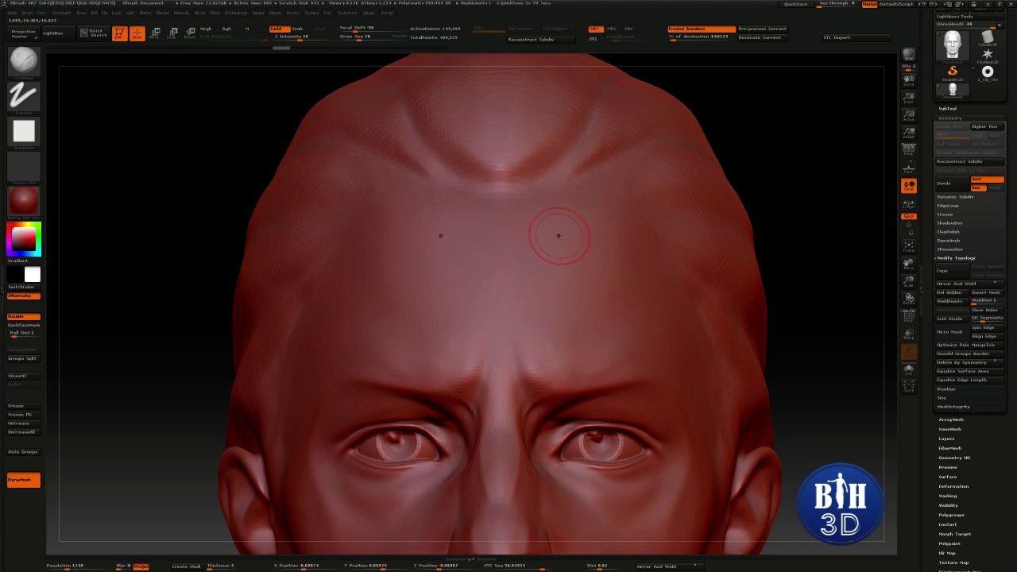
key(f)
mouse_move(688, 261)
right_down()
mouse_move(524, 294)
mouse_move(498, 218)
mouse_move(507, 200)
mouse_move(557, 348)
right_up()
key(shift+f)
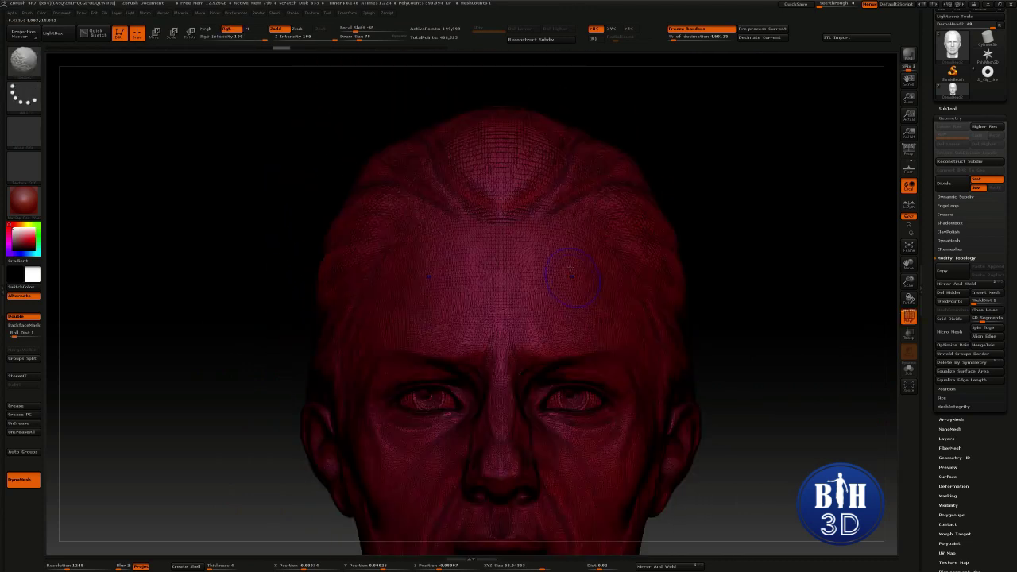
key(shift+f)
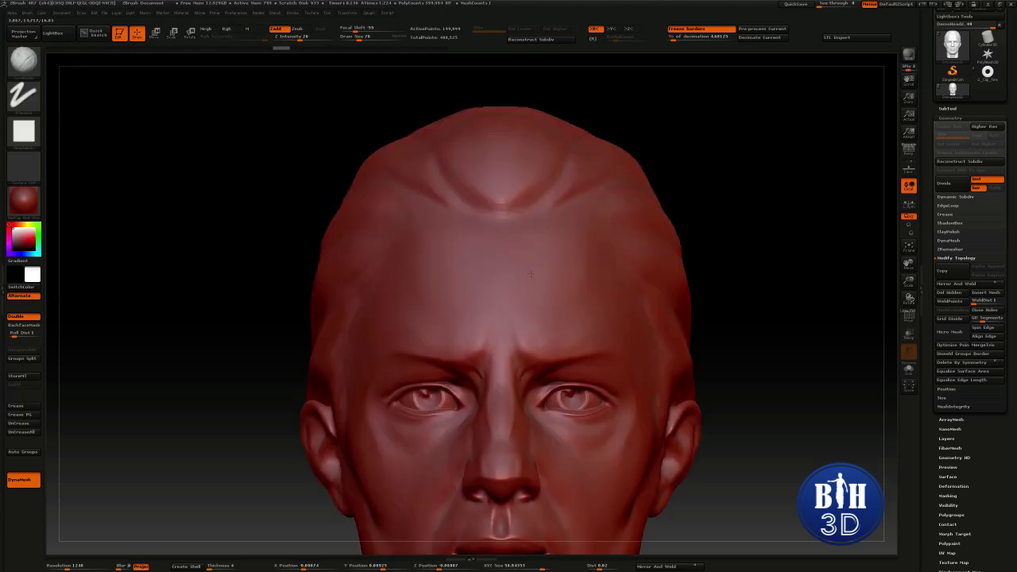
mouse_move(531, 258)
ctrl+right_down()
mouse_move(527, 242)
mouse_move(528, 277)
ctrl+right_up()
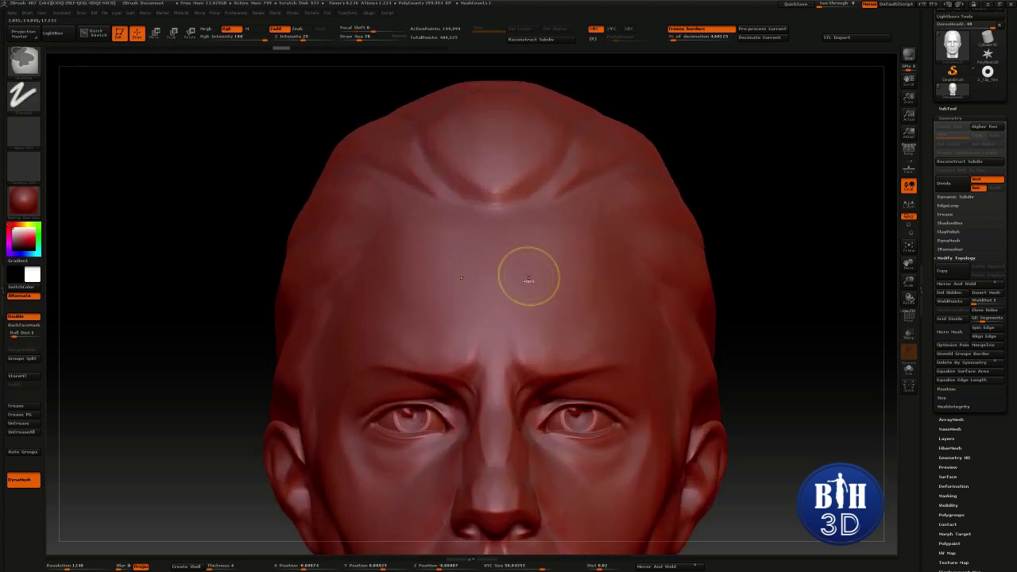
Undo the decimation, frame the head and inspect the dense original mesh's wireframe from the side.
key(ctrl+z)
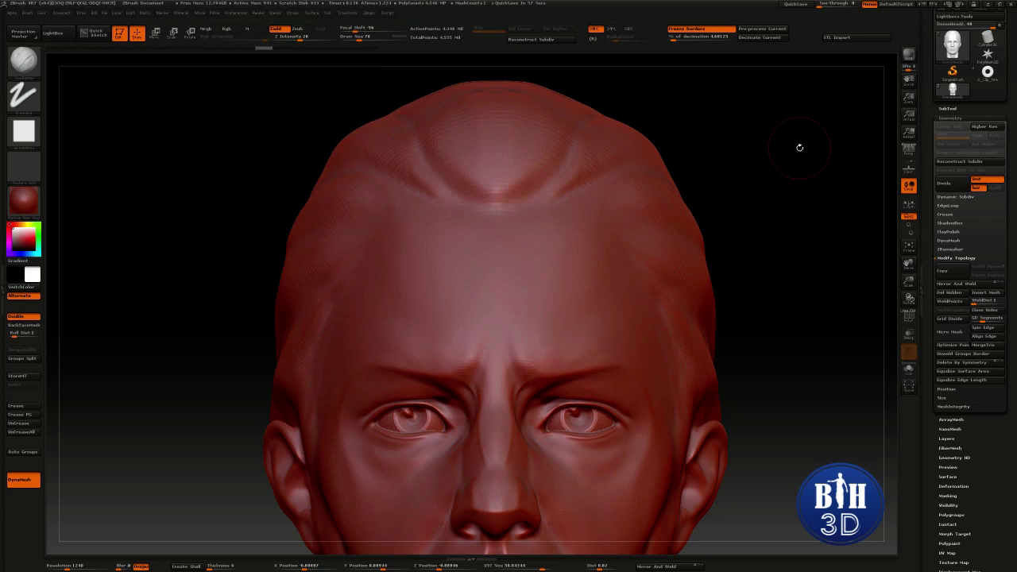
key(f)
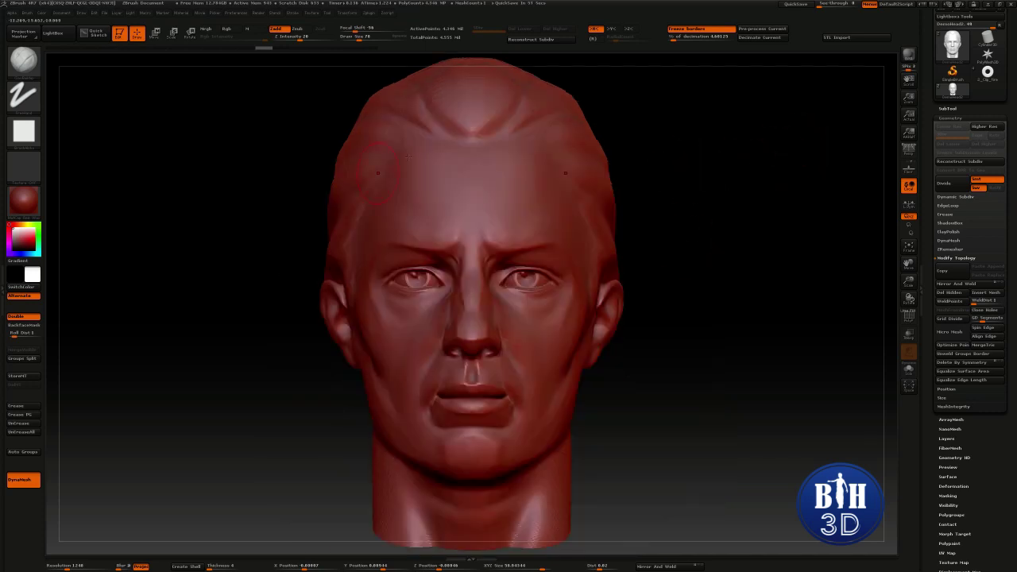
key(shift)
key(shift+f)
ctrl+right_drag(400, 182, 593, 201)
right_drag(268, 154, 492, 182)
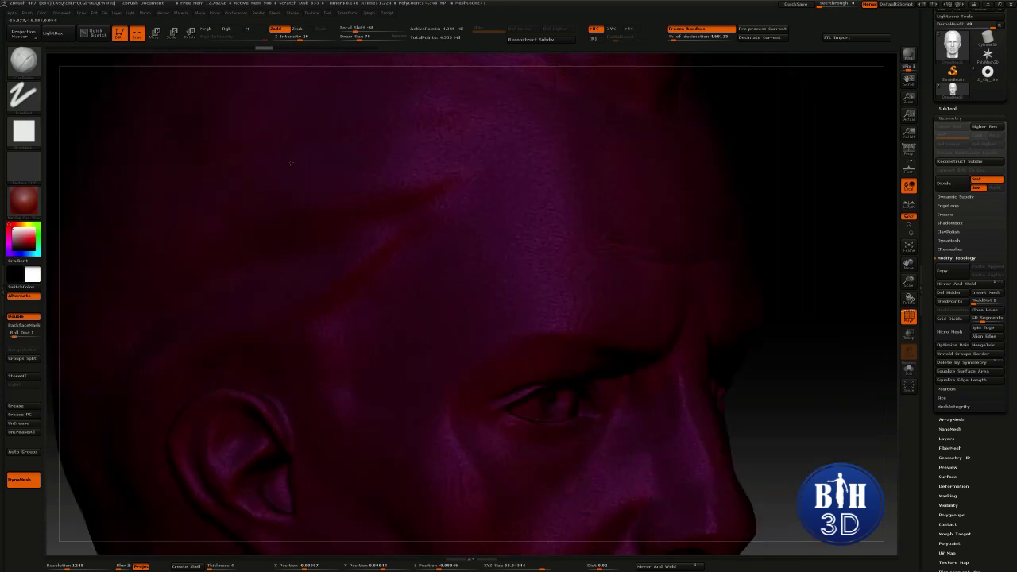
key(ctrl)
key(ctrl+shift)
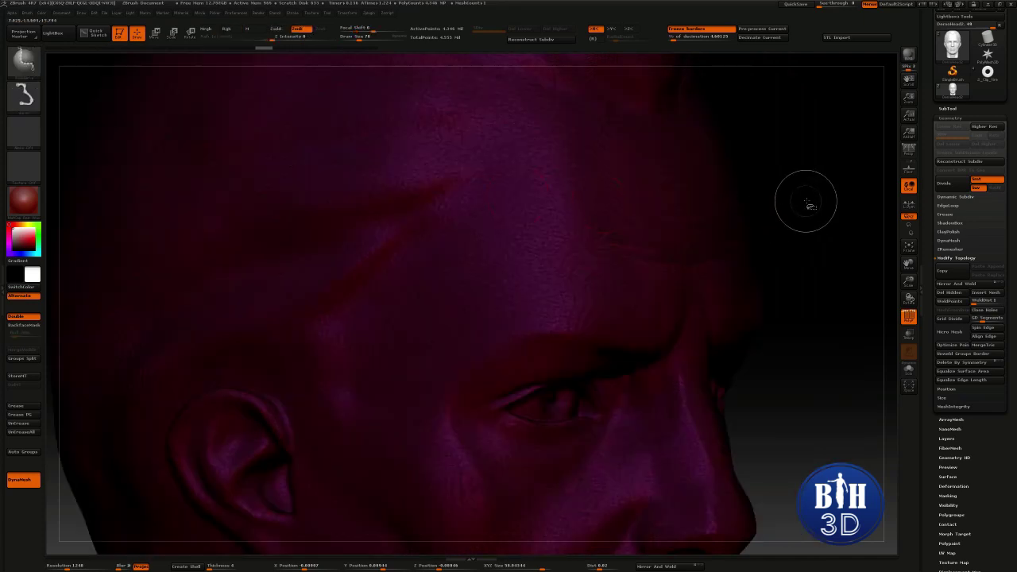
Return to the decimated head and compare its front view with the wireframe shown and hidden.
key(shift+f)
key(shift+d)
right_drag(783, 202, 653, 205)
key(f)
right_drag(708, 230, 500, 50)
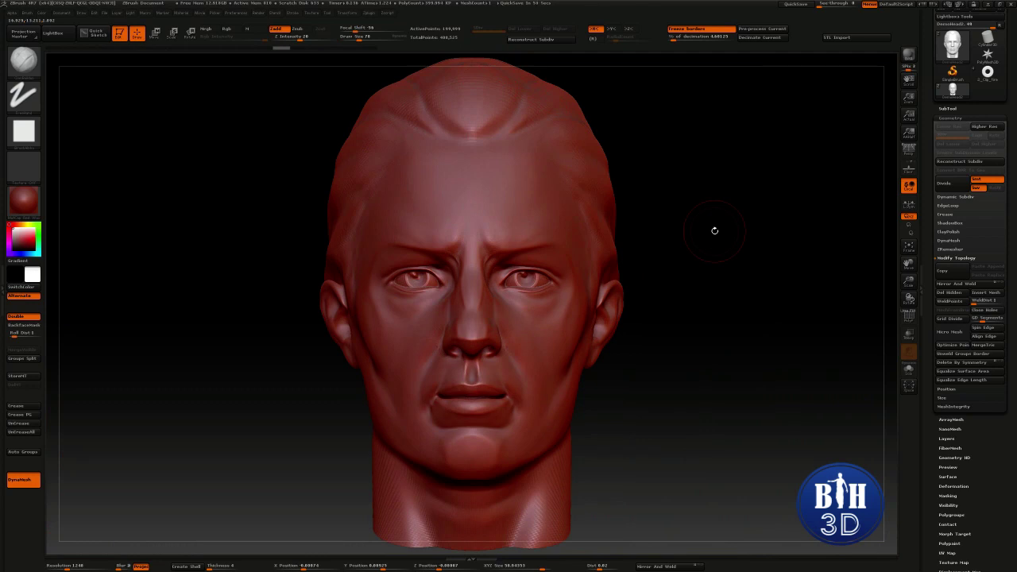
key(shift+f)
key(shift+f)
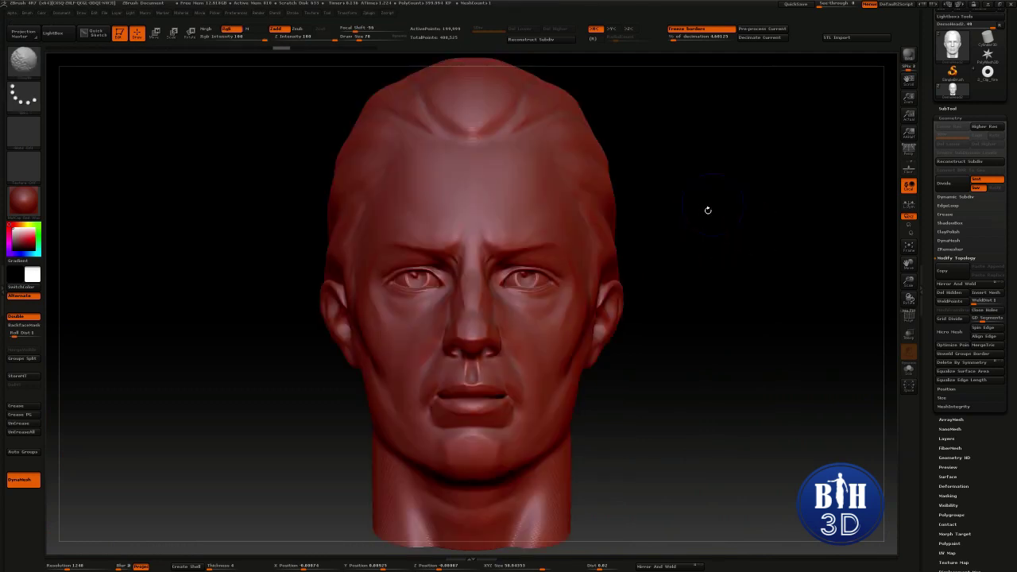
mouse_move(701, 254)
mouse_down()
mouse_move(548, 260)
mouse_move(636, 182)
mouse_up()
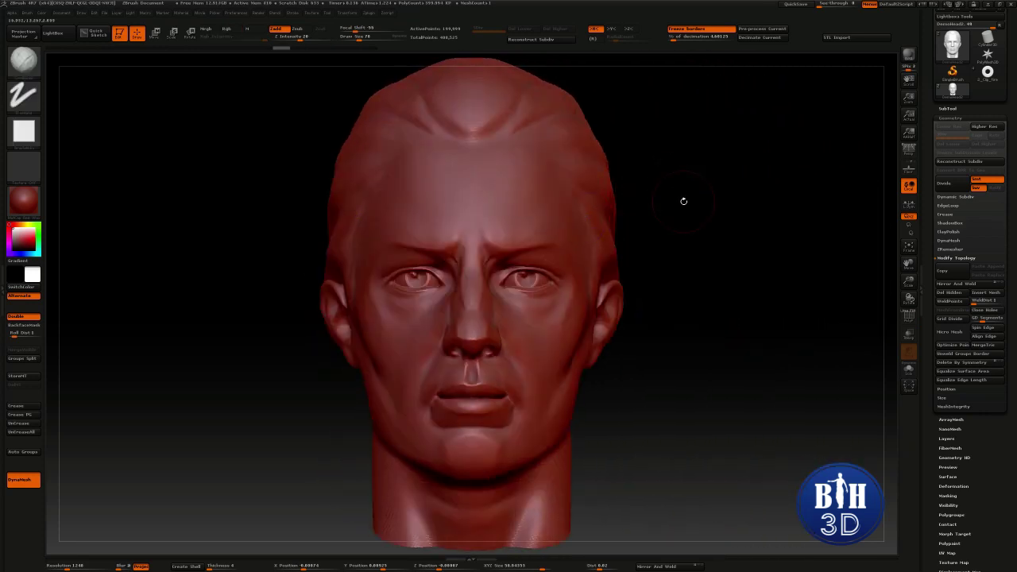
Review the Decimation Master preprocessing options for the current subtool.
click(368, 13)
click(371, 13)
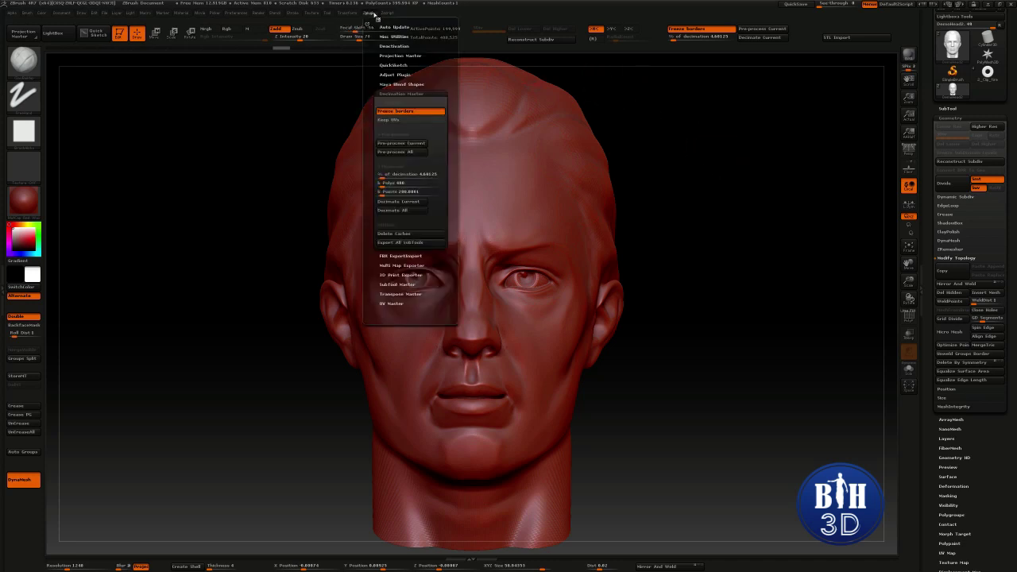
mouse_move(703, 193)
mouse_down()
mouse_move(862, 193)
mouse_move(636, 187)
mouse_move(691, 185)
mouse_up()
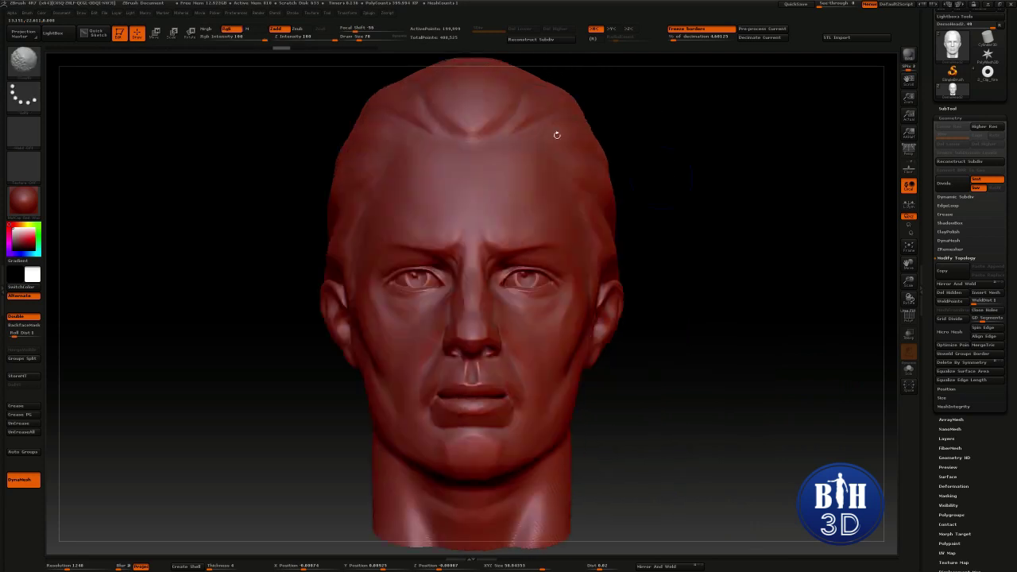
key(shift+f)
key(shift+f)
click(371, 14)
click(372, 15)
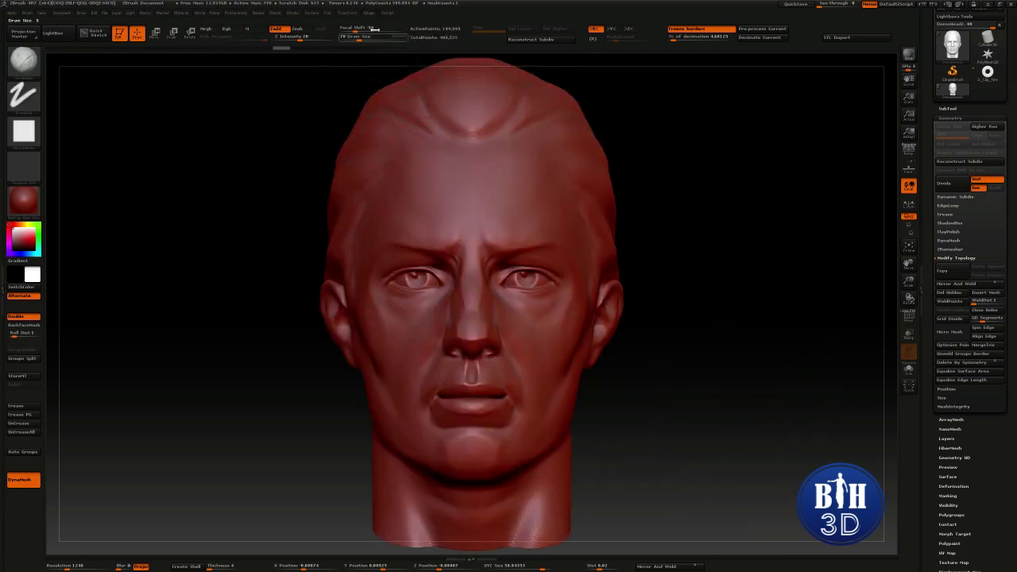
click(373, 15)
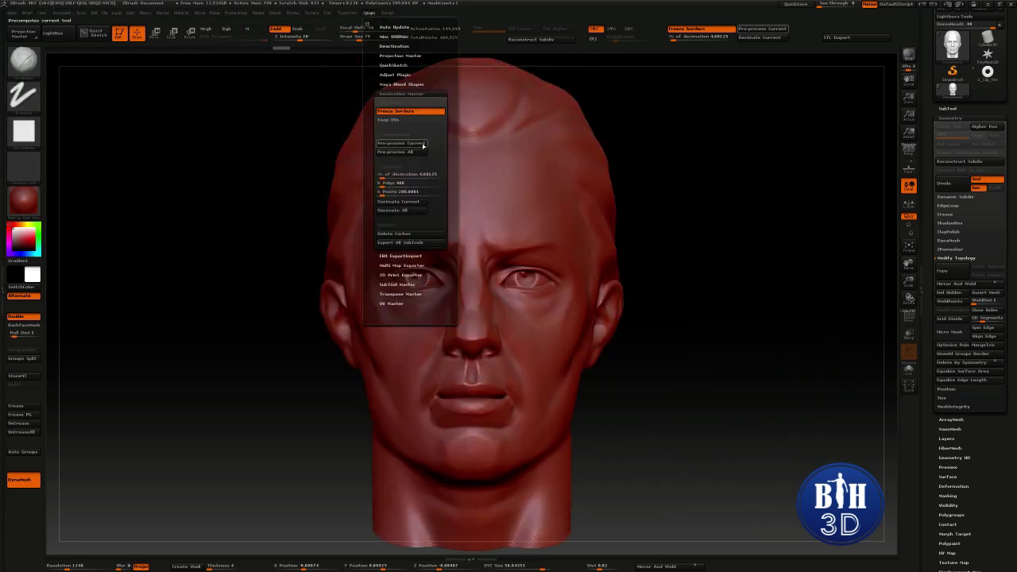
click(411, 144)
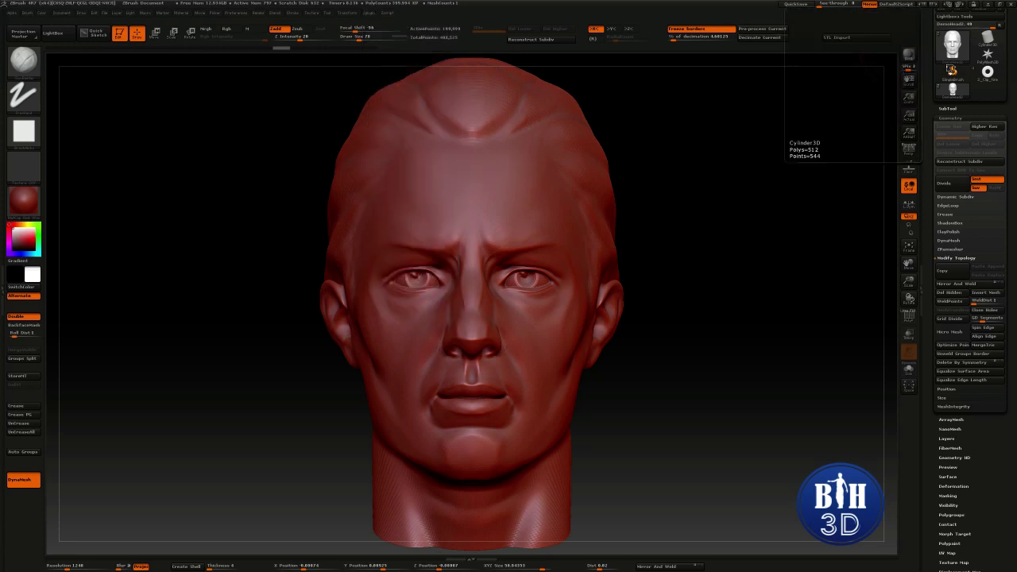
Expand the subtool list and review Decimation Master's options for all visible subtools and the target poly count.
click(956, 108)
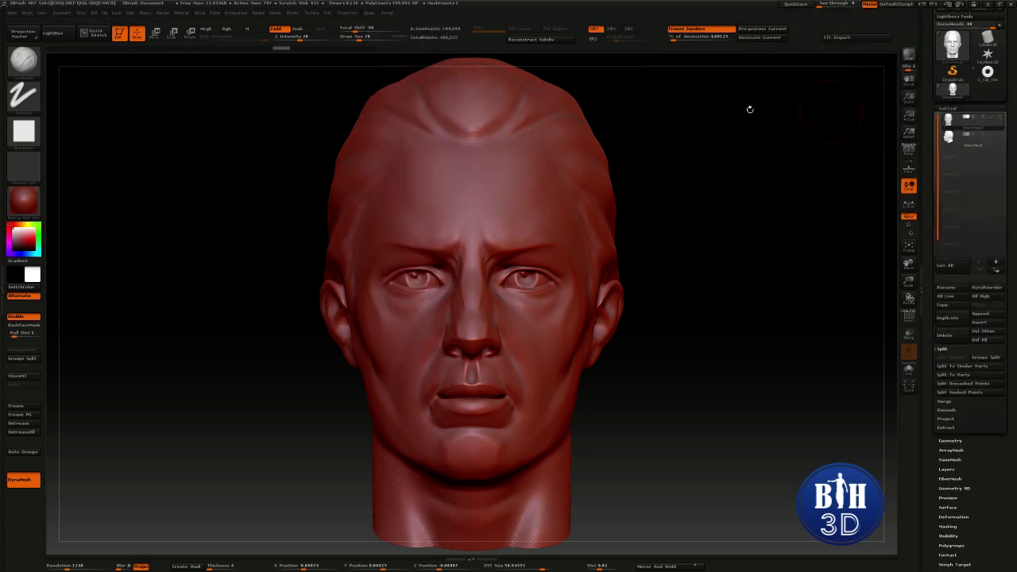
click(370, 14)
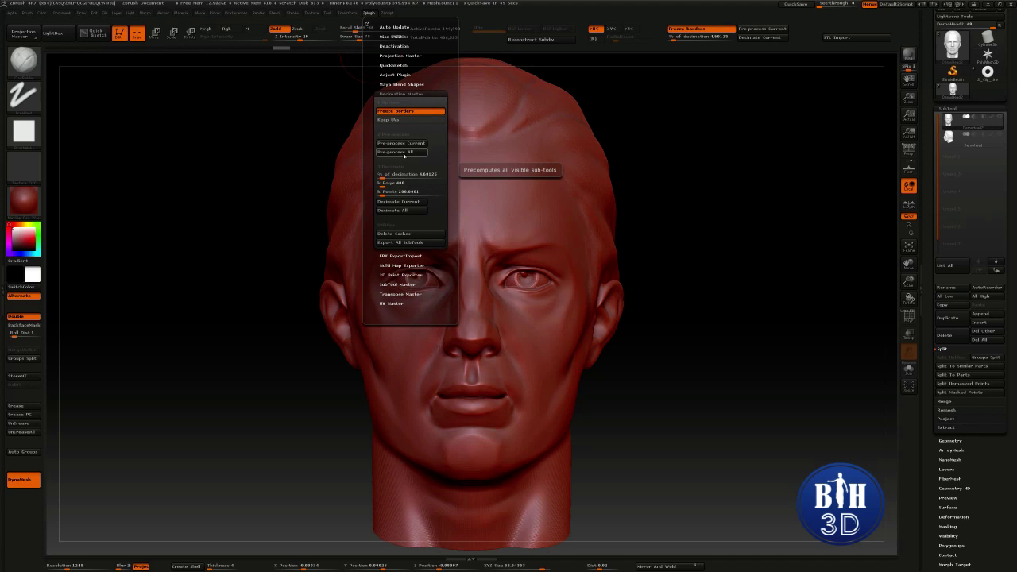
click(413, 202)
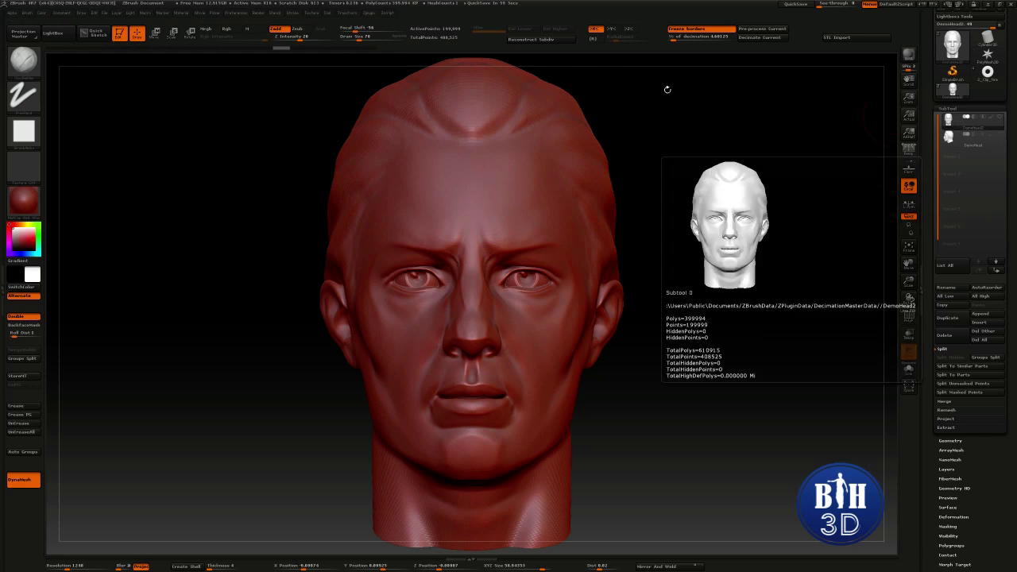
click(370, 13)
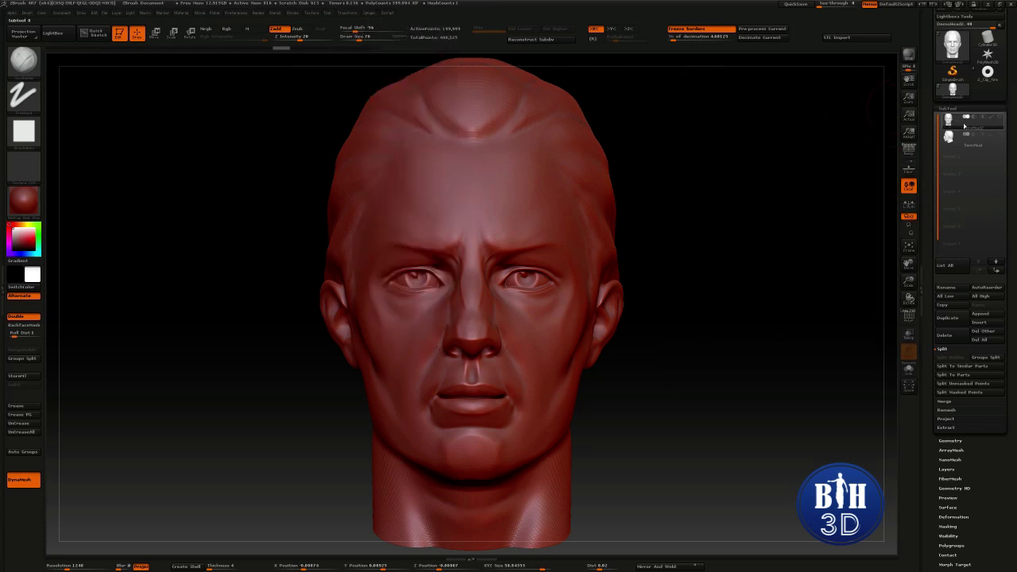
click(370, 12)
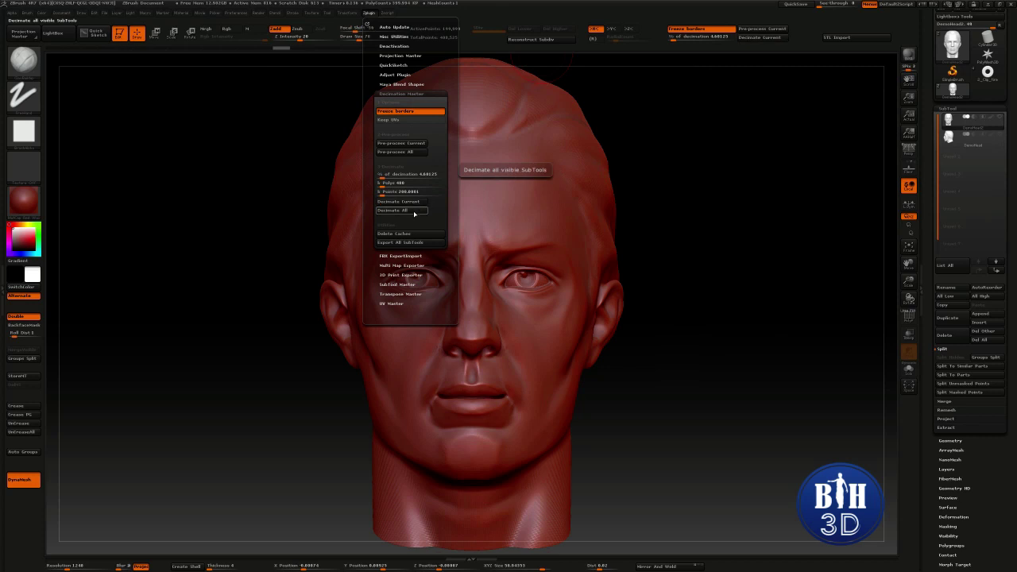
click(405, 182)
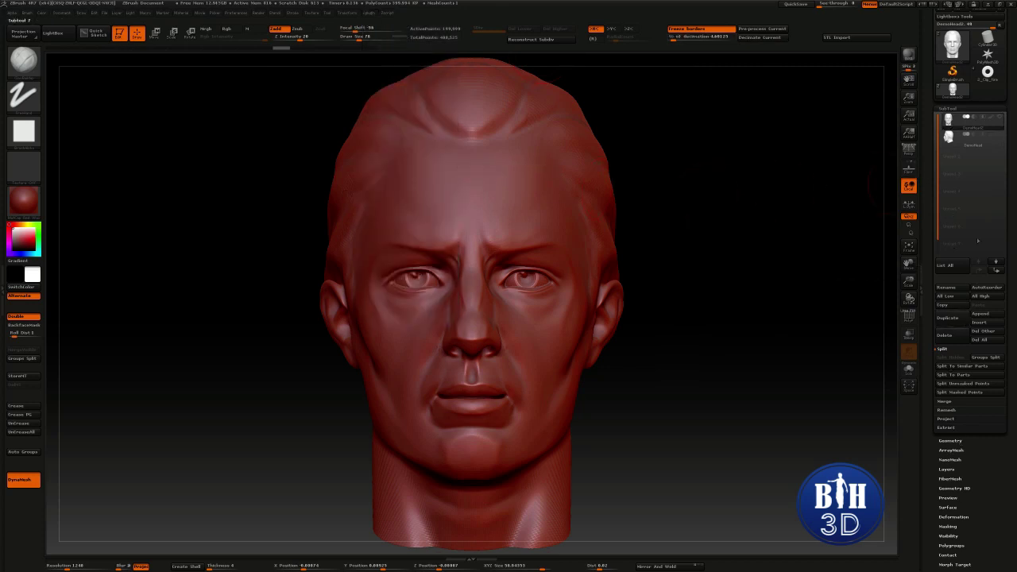
Select the DemoHead subtool, frame it and review Decimation Master's preprocess and decimate options for the current subtool.
click(369, 17)
click(959, 142)
key(f)
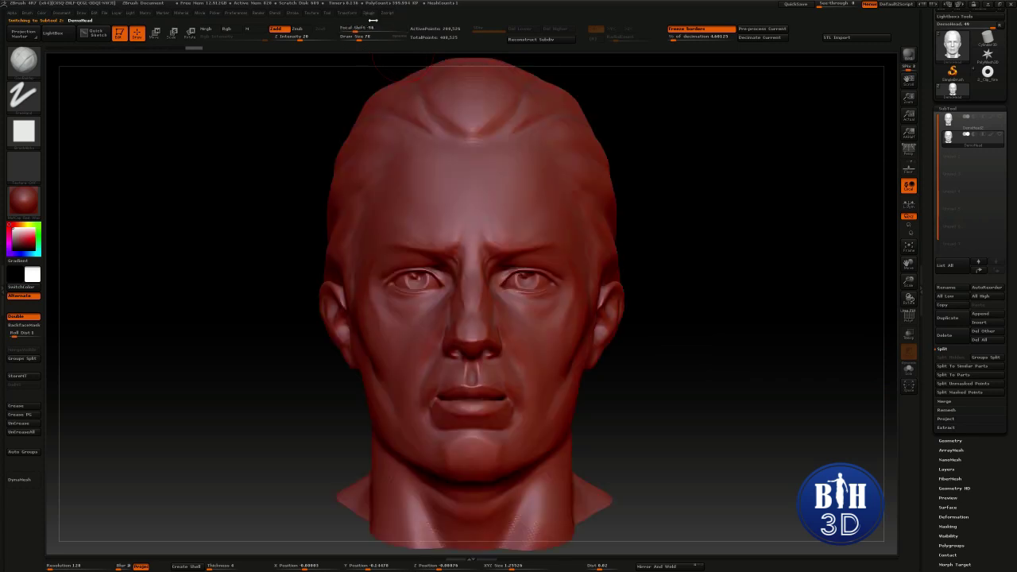
click(372, 17)
click(402, 202)
click(371, 14)
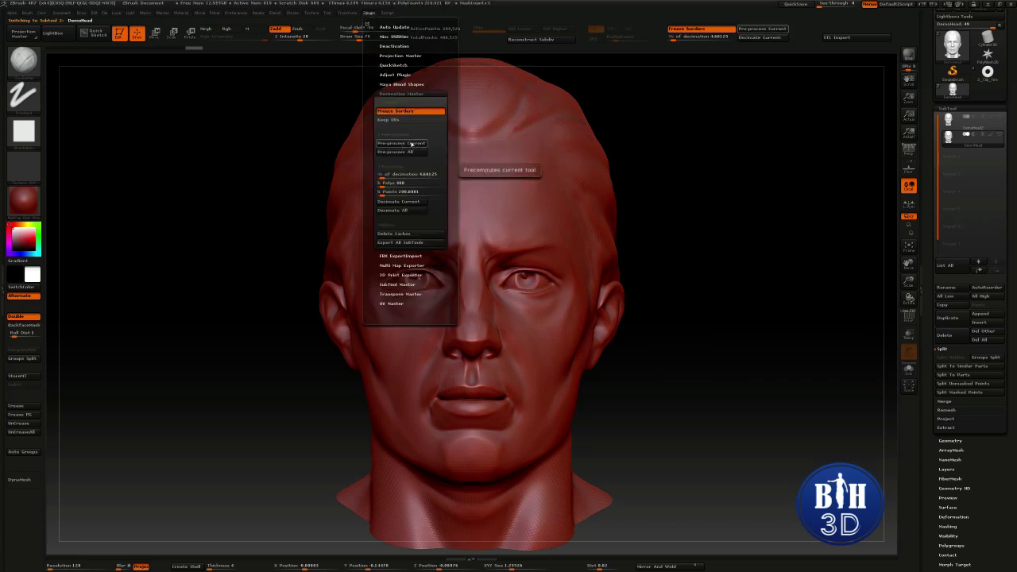
click(408, 144)
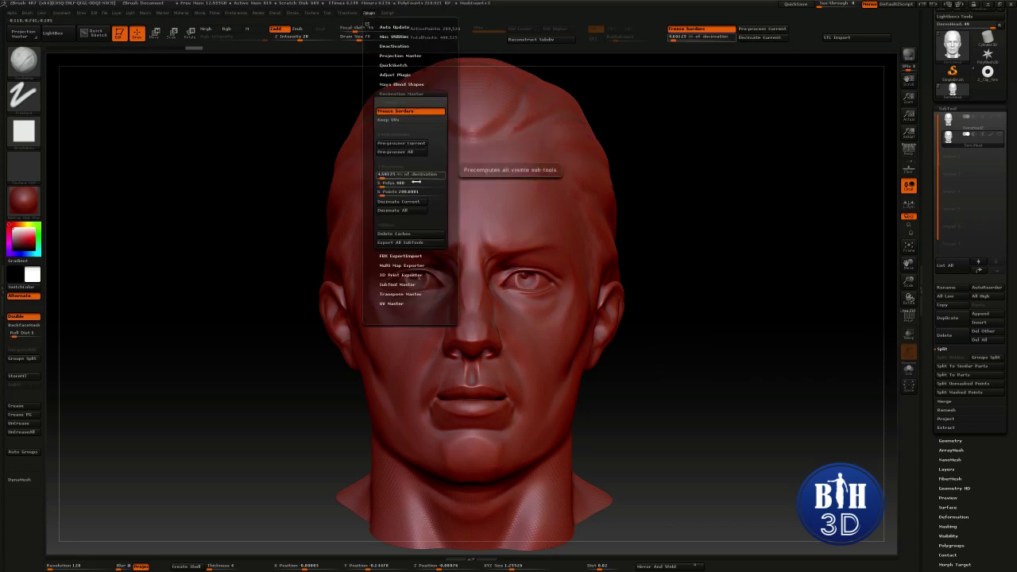
click(407, 203)
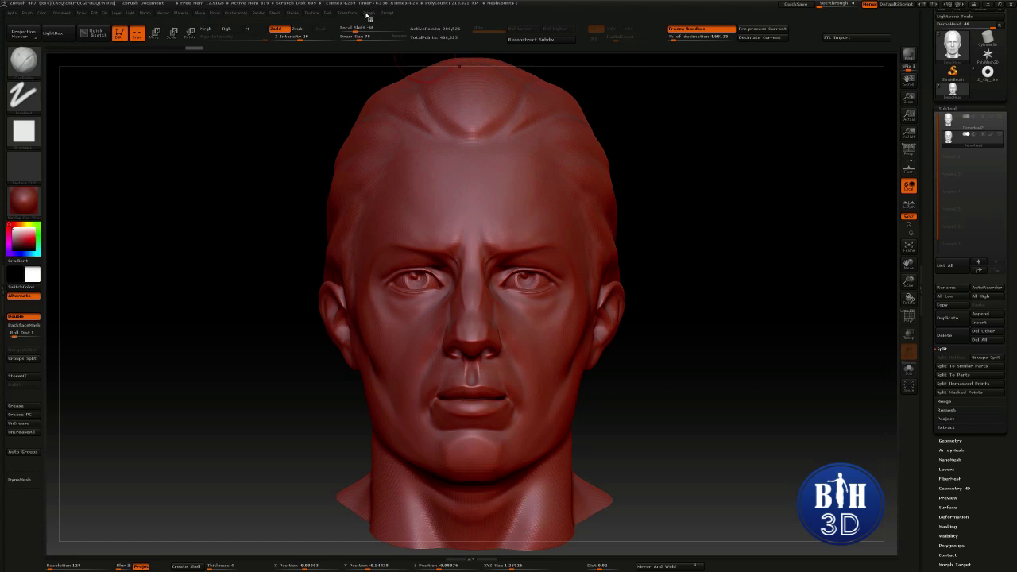
click(367, 14)
mouse_move(706, 238)
mouse_down()
mouse_move(786, 242)
mouse_move(753, 226)
mouse_move(781, 222)
mouse_move(665, 218)
mouse_move(705, 193)
mouse_up()
Reselect the decimated DemoHead2 subtool and check its topology with the wireframe shown and hidden.
click(951, 125)
key(shift+f)
key(shift+f)
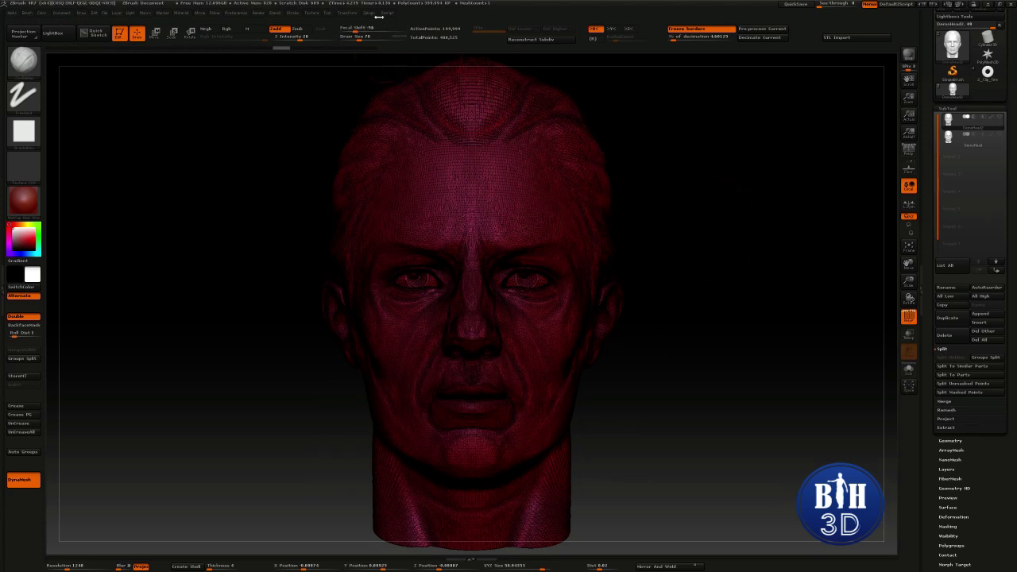
key(shift+f)
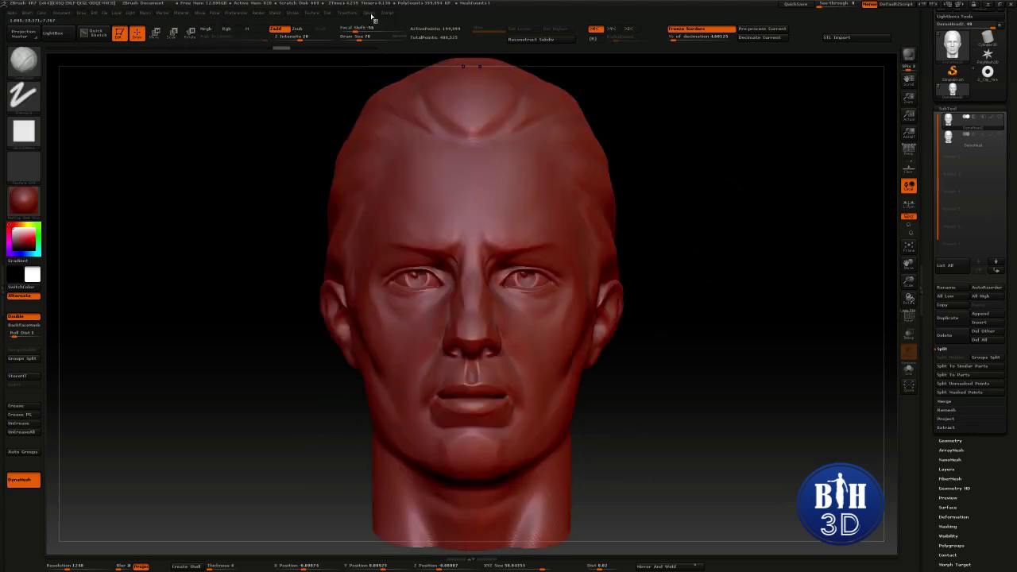